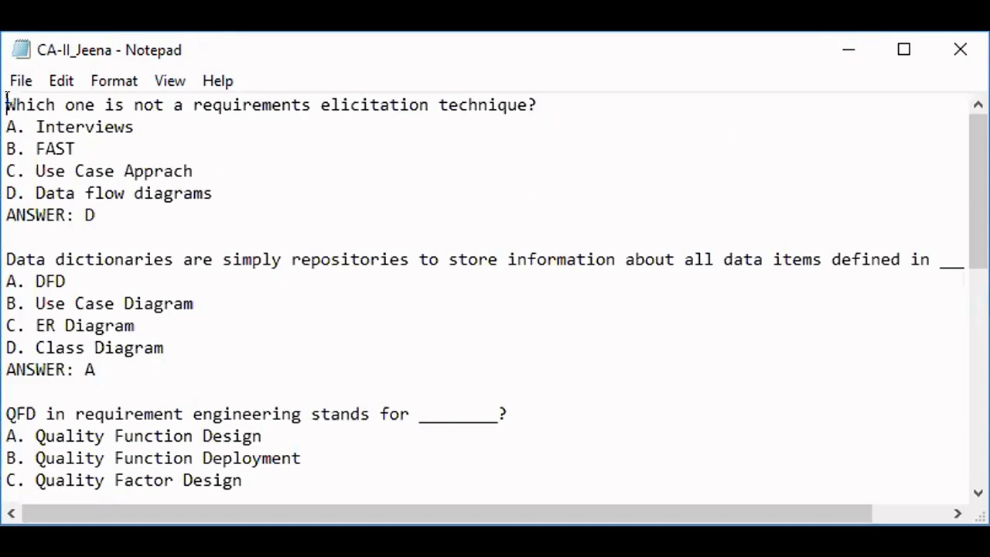
Examine the first multiple-choice question in the text file, from its question line through its ANSWER line
drag(6, 103, 100, 236)
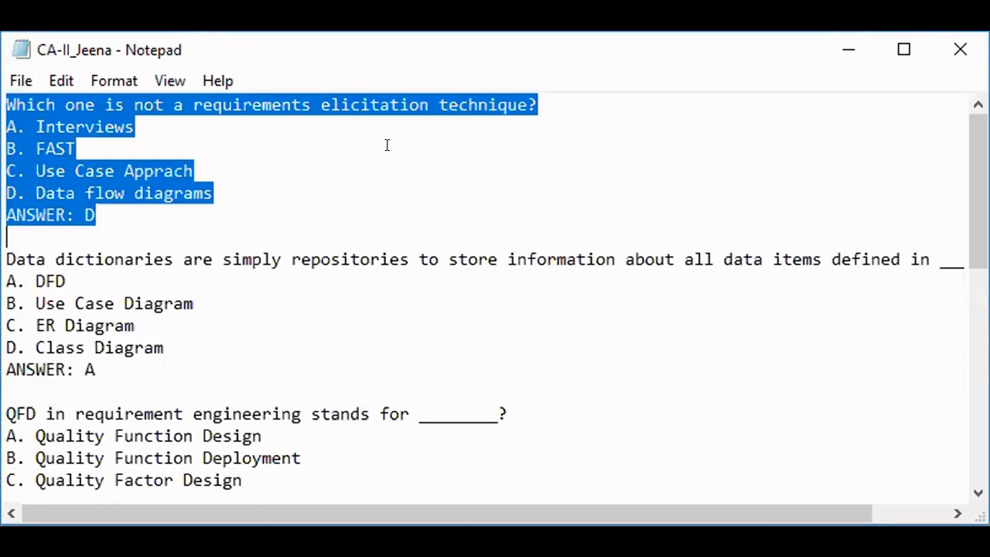
click(387, 145)
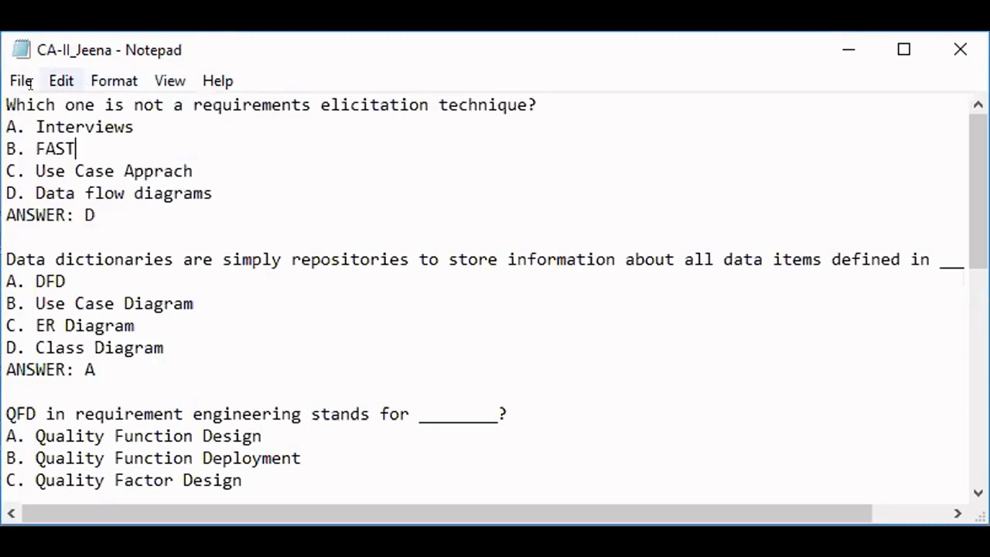
drag(7, 102, 106, 214)
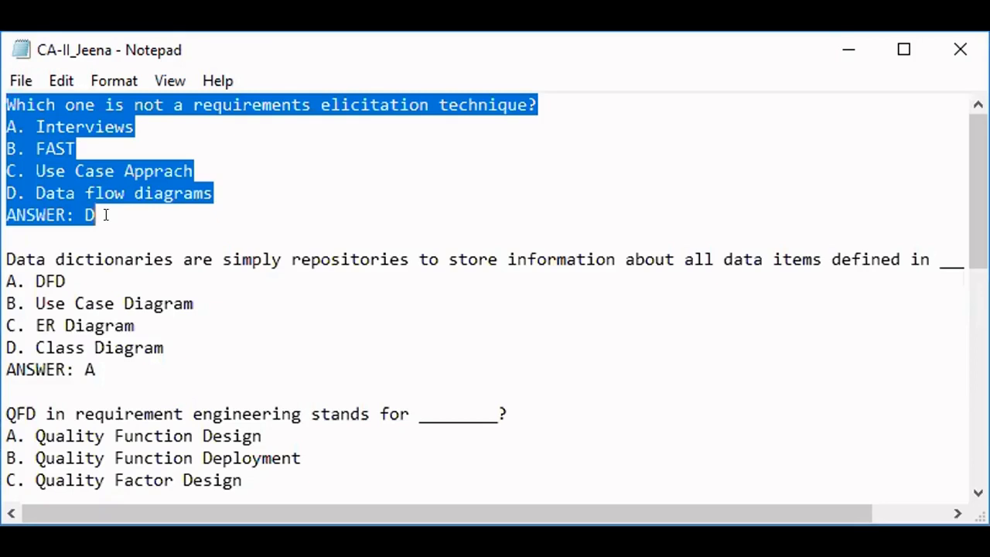
click(211, 141)
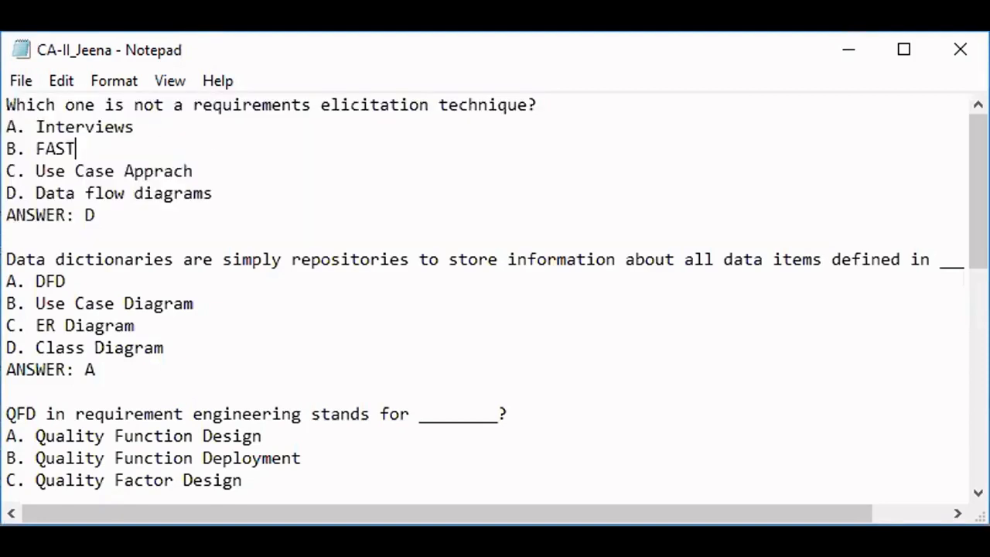
drag(6, 101, 544, 99)
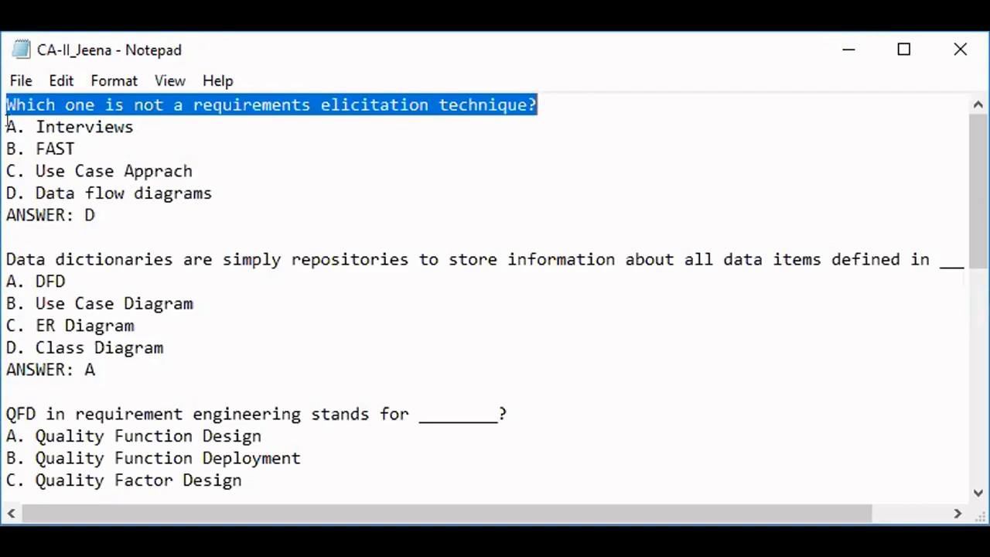
click(7, 124)
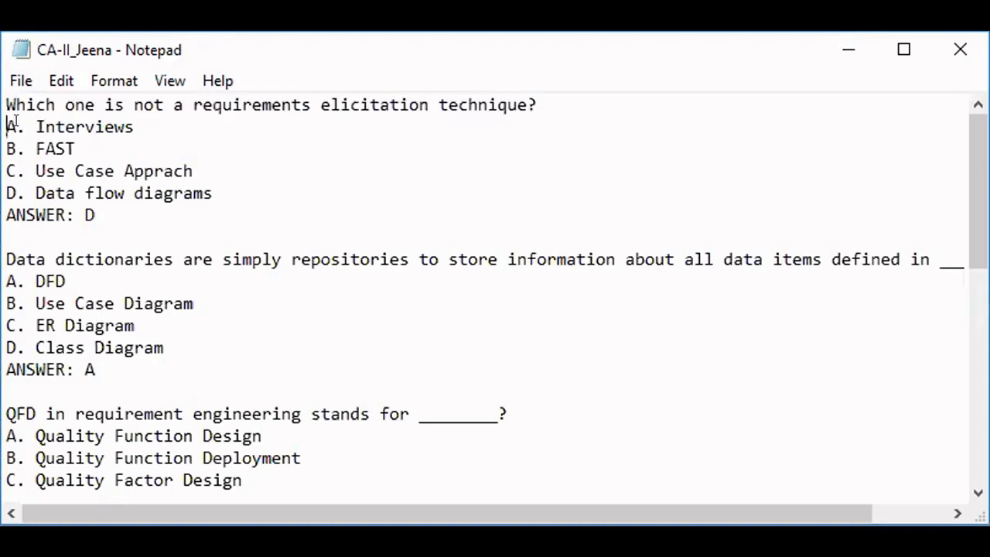
Examine how the answer options A to D of the first question are lettered and laid out on separate lines
click(31, 125)
click(112, 121)
click(23, 143)
click(72, 143)
click(148, 170)
click(20, 194)
click(227, 189)
Examine the ANSWER line of the first question, checking the capitalised keyword, colon, space and option letter
click(108, 205)
key(shift+Left)
key(shift+Left)
key(shift+Left)
key(shift+Left)
key(shift+Left)
key(shift+Left)
key(shift+Left)
key(shift+Left)
key(shift+Left)
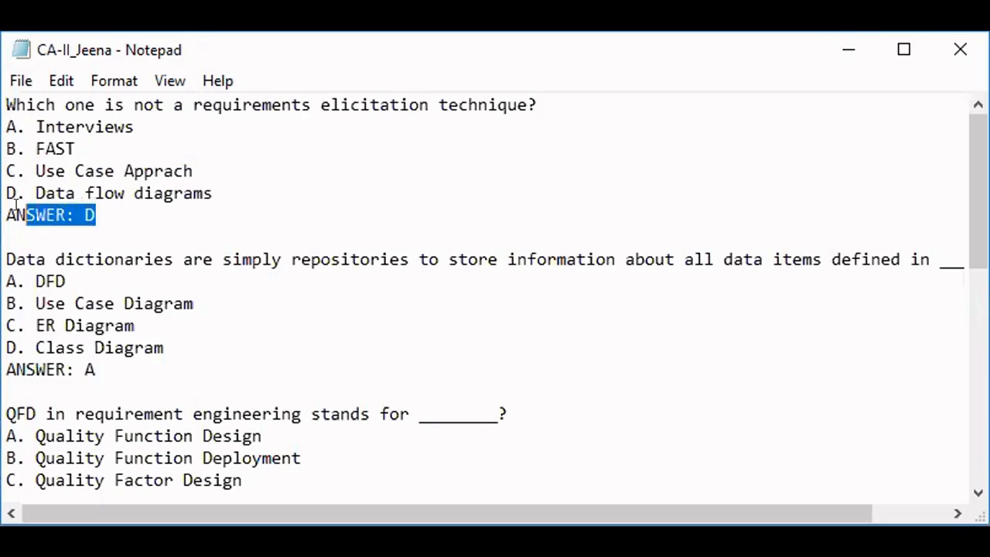
key(Down)
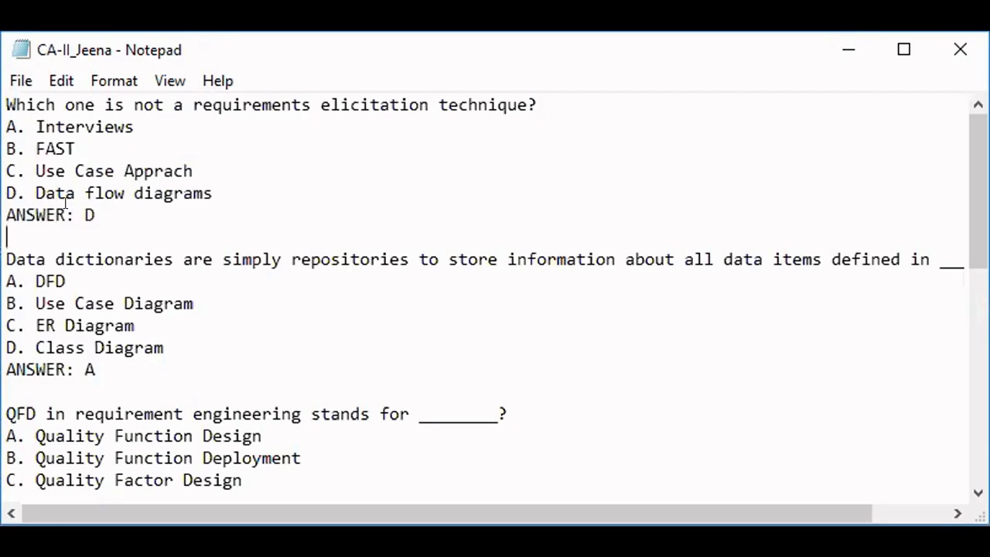
drag(75, 215, 7, 214)
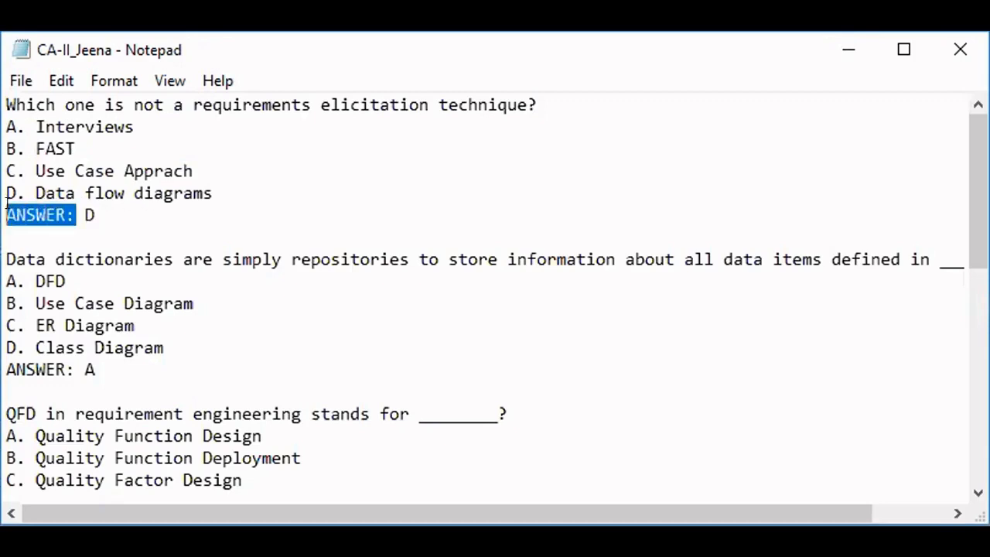
click(96, 206)
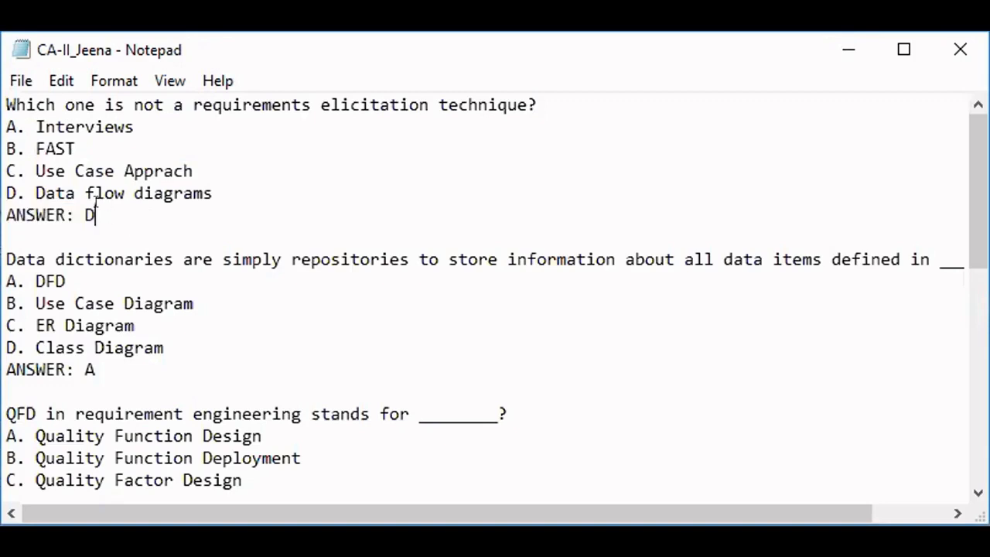
key(Left)
key(Left)
key(Right)
key(Right)
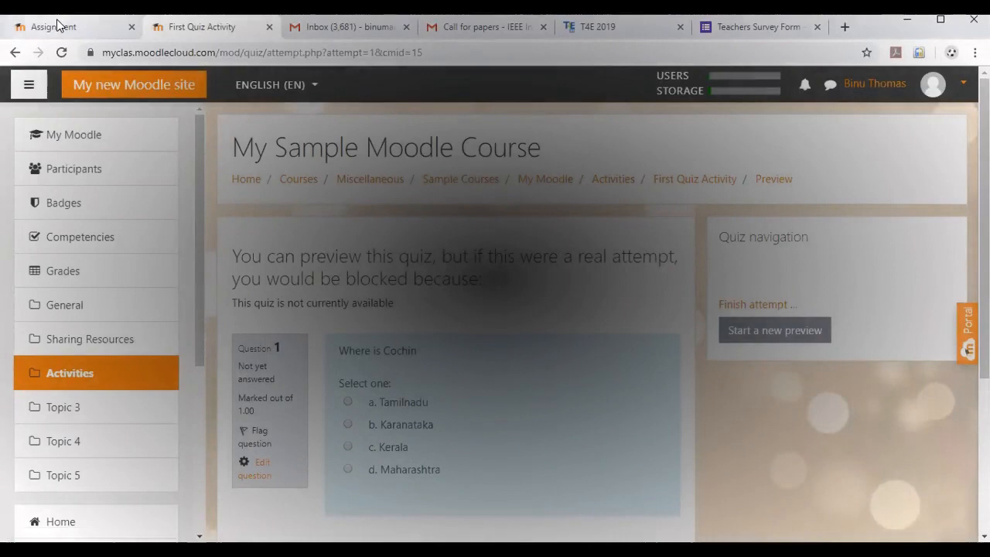
Switch to My Sample Moodle Course in Chrome, open its question bank import page and choose Aiken format
click(67, 24)
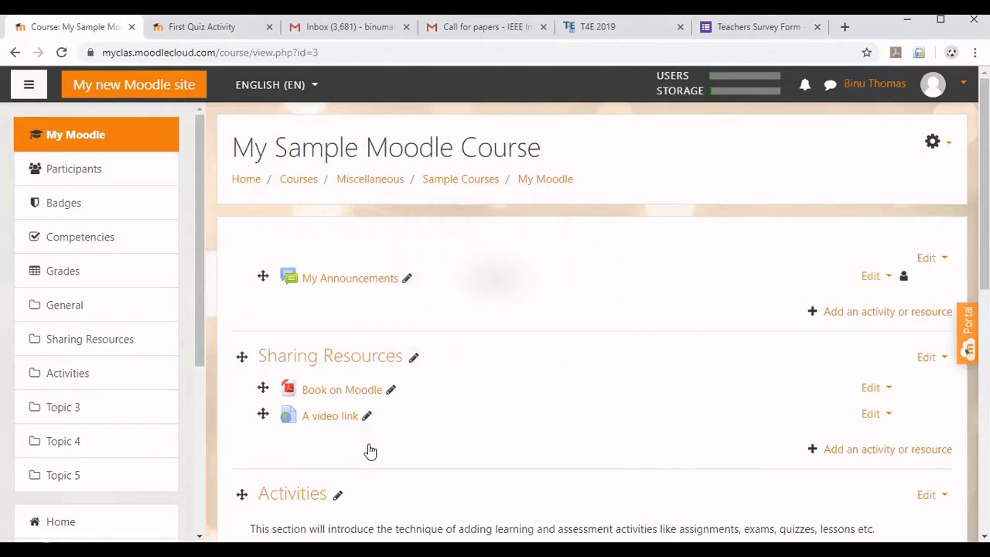
click(950, 146)
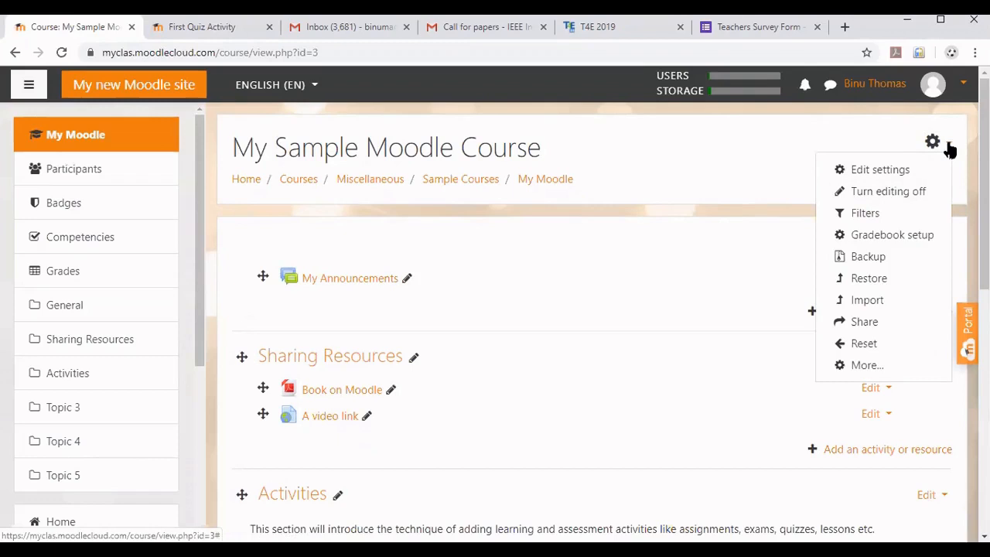
click(865, 365)
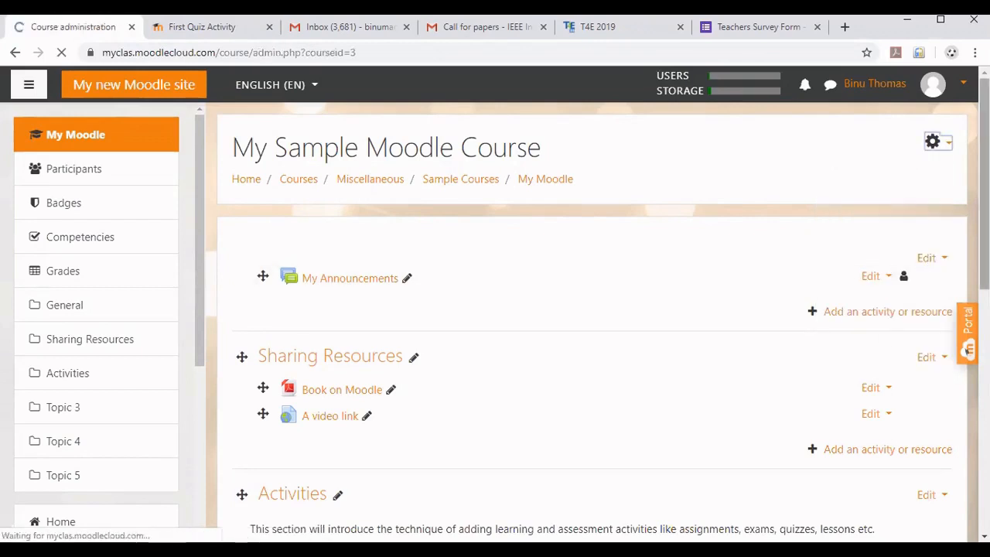
scroll(592, 309, down, 2)
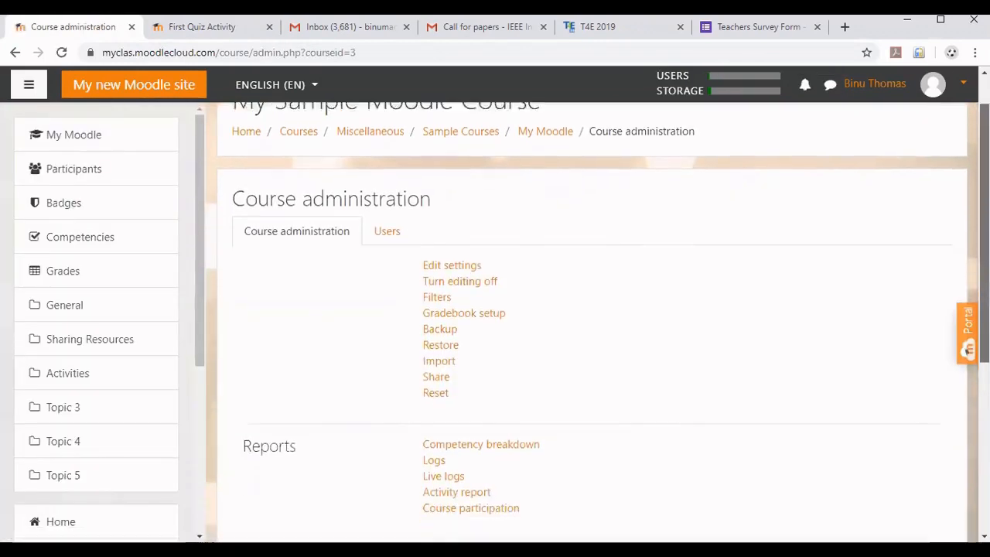
scroll(494, 282, down, 3)
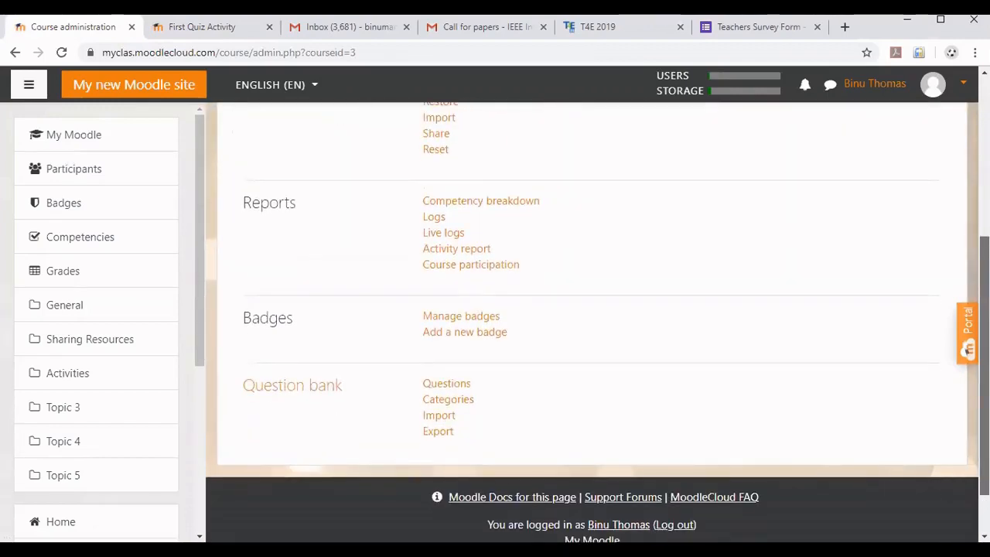
click(435, 421)
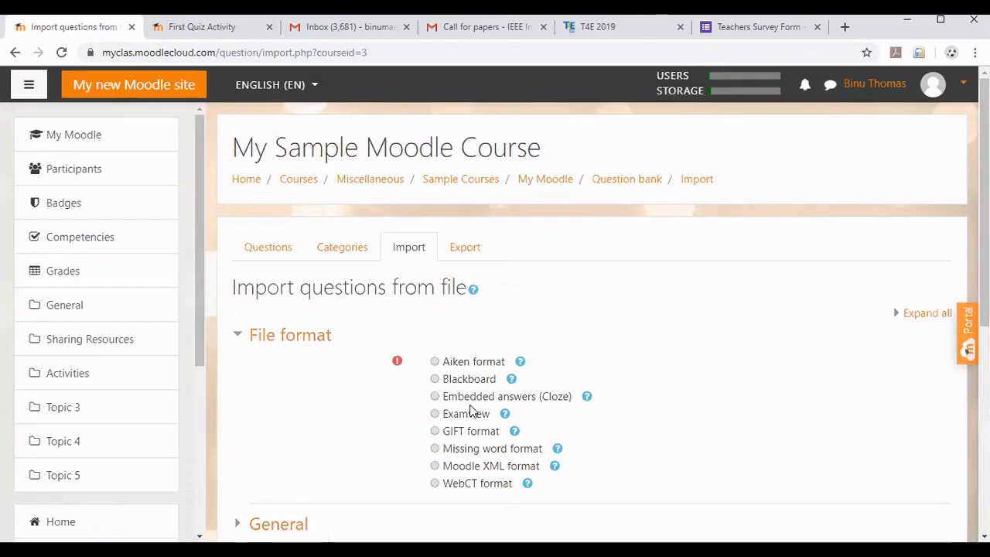
click(436, 362)
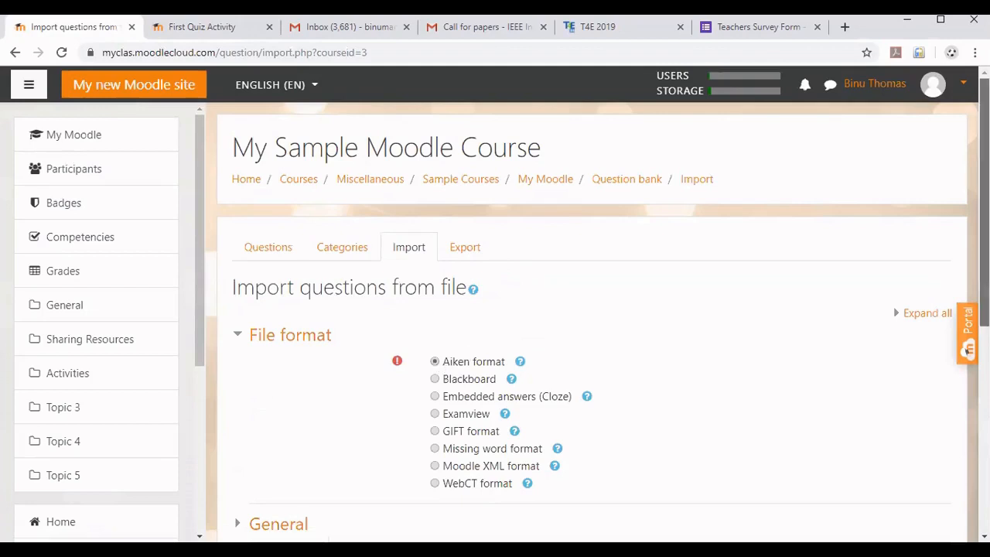
Search the Downloads folder for txt and upload the 1.02 KB CA-II question file as the import file
scroll(598, 310, down, 2)
scroll(824, 311, down, 2)
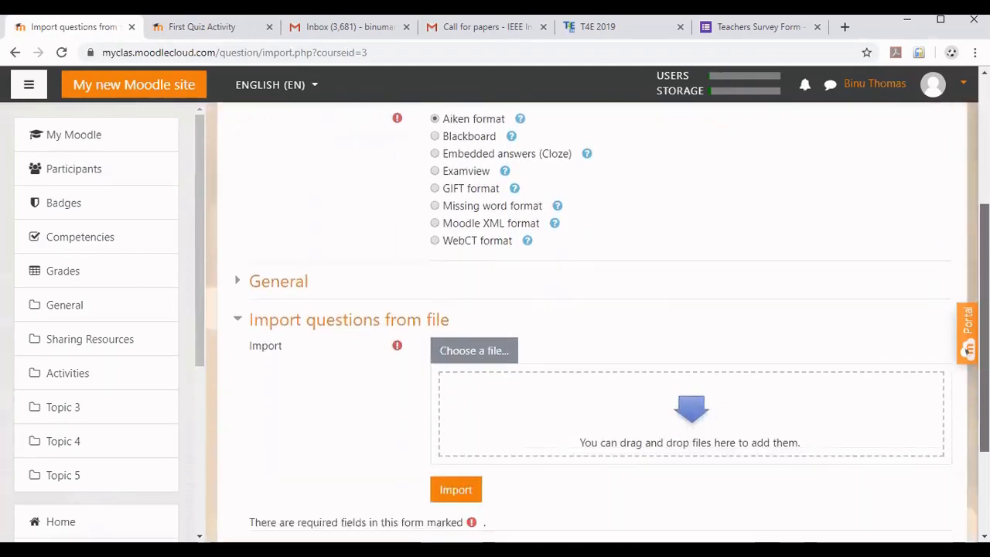
click(468, 341)
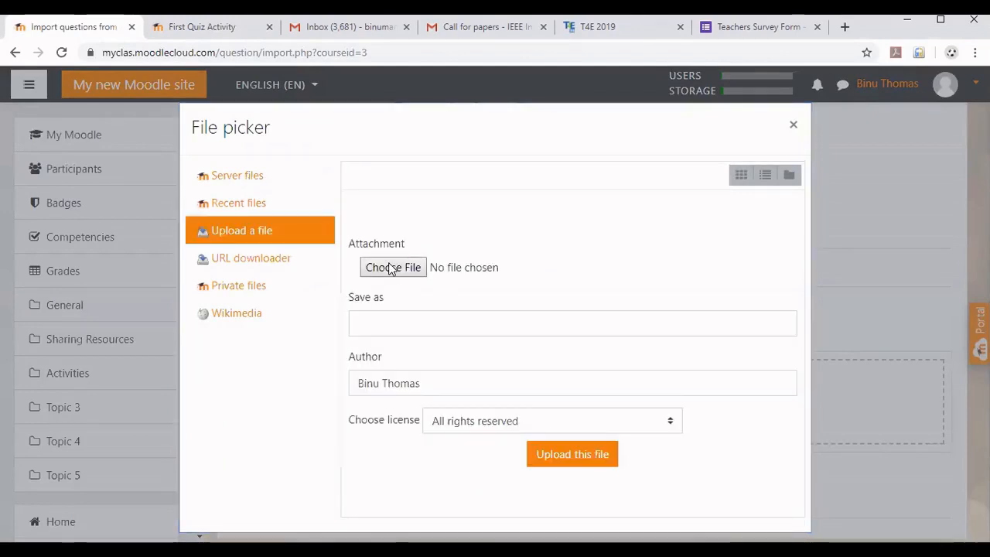
click(392, 268)
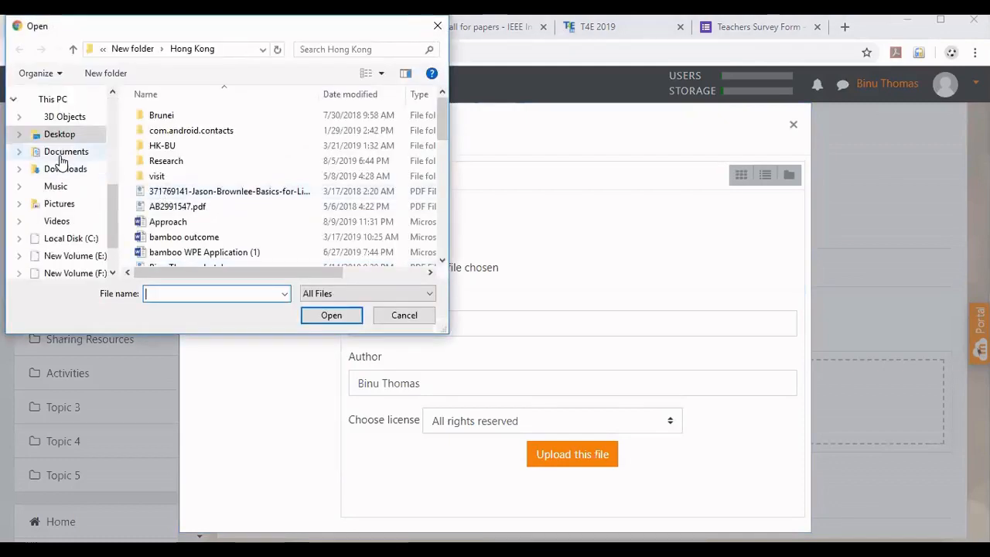
click(63, 153)
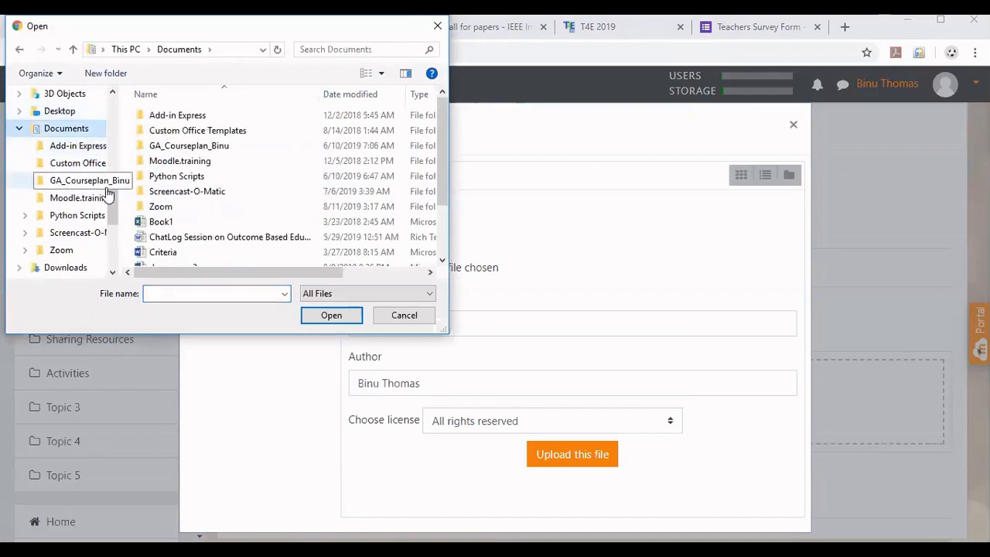
click(65, 268)
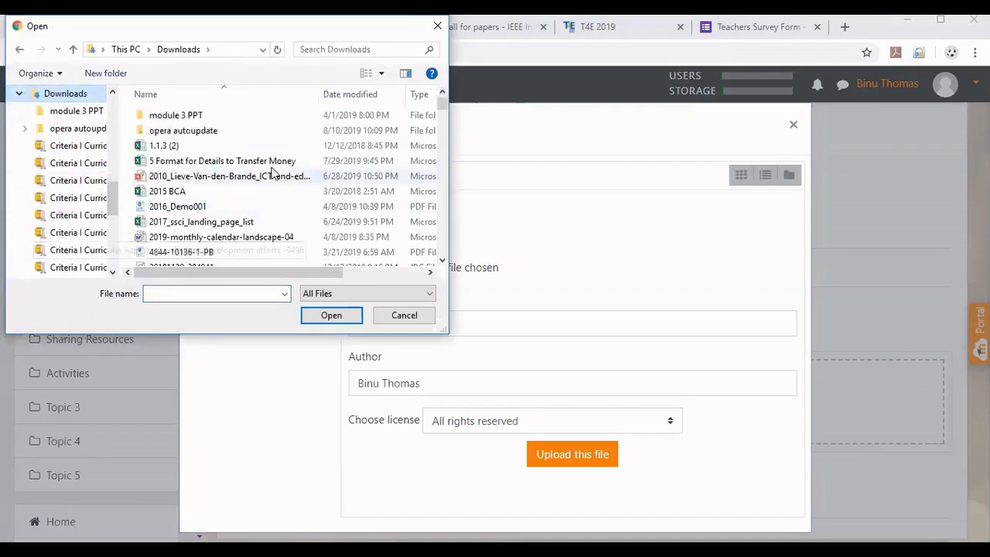
click(325, 51)
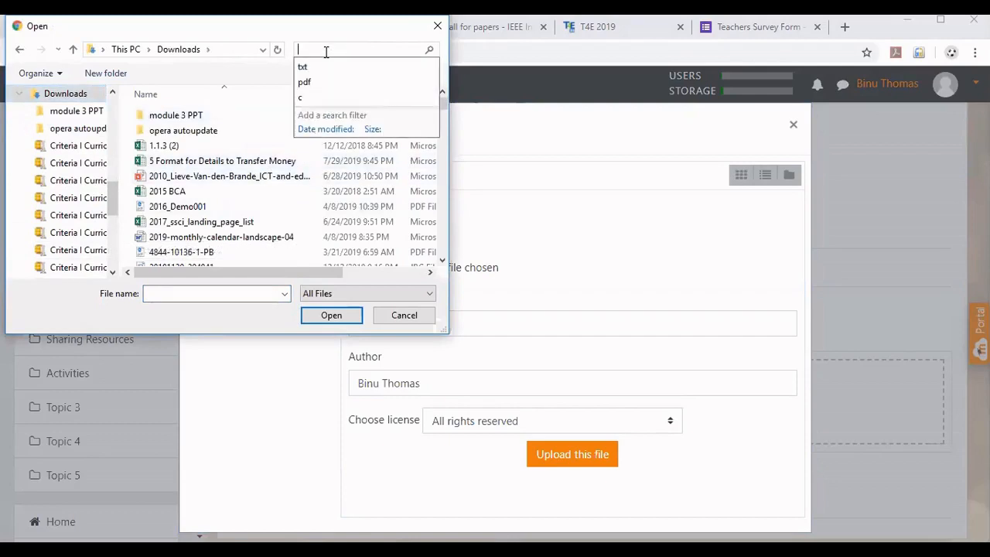
text(txt)
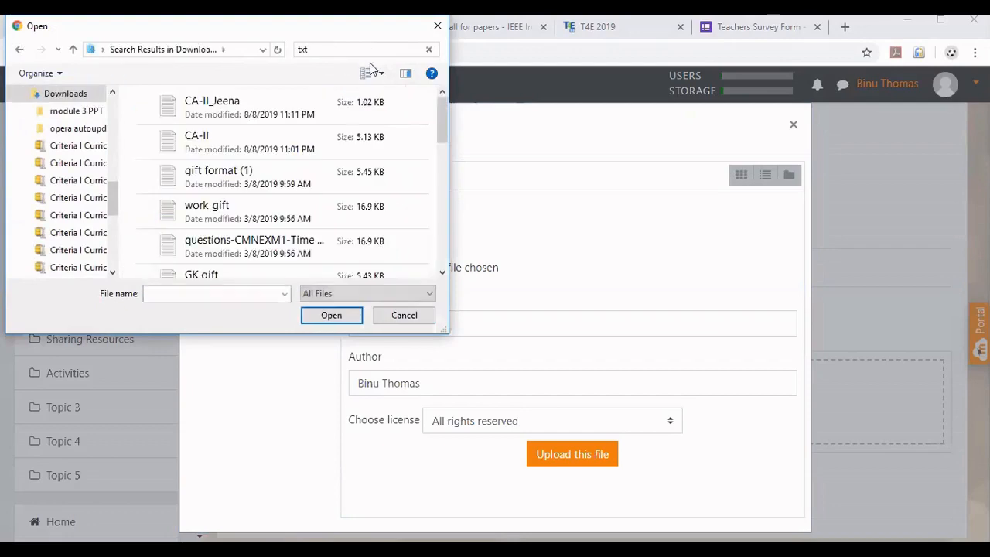
click(265, 102)
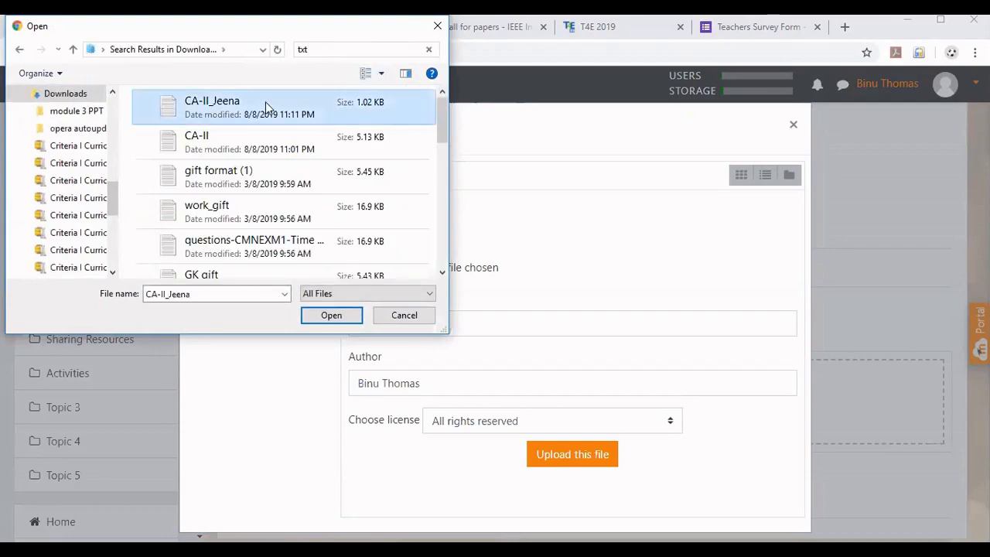
click(325, 316)
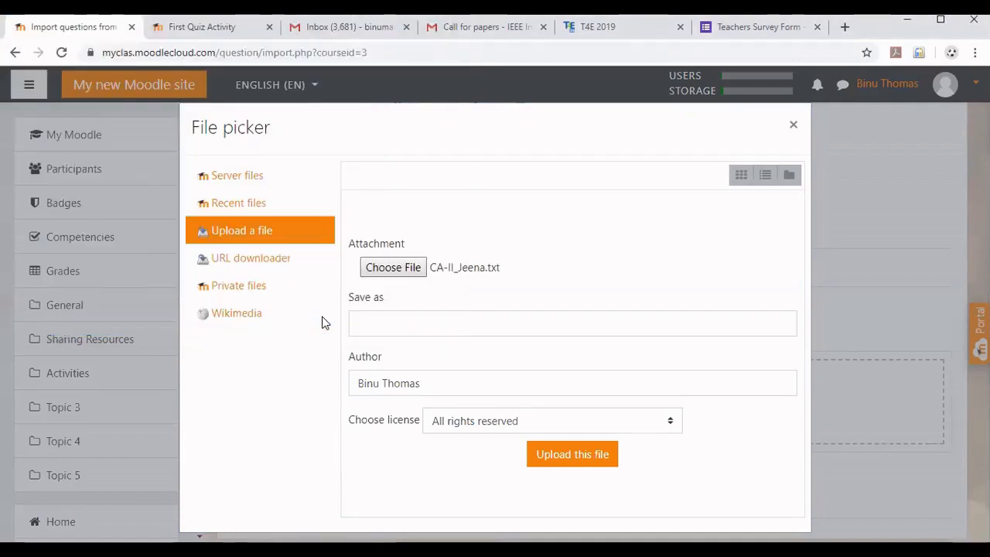
click(576, 462)
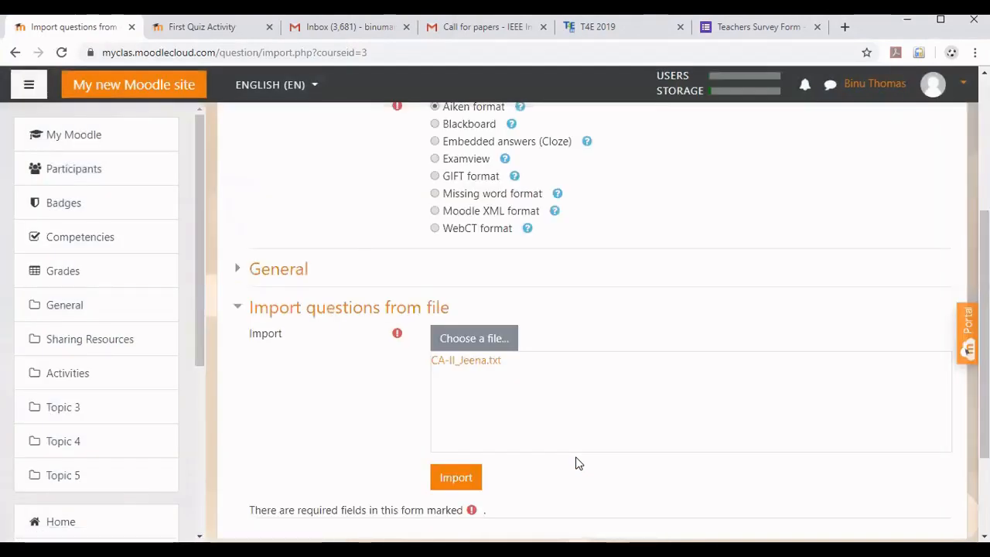
Import the questions from the uploaded file, review the imported list and continue to the question bank
click(453, 476)
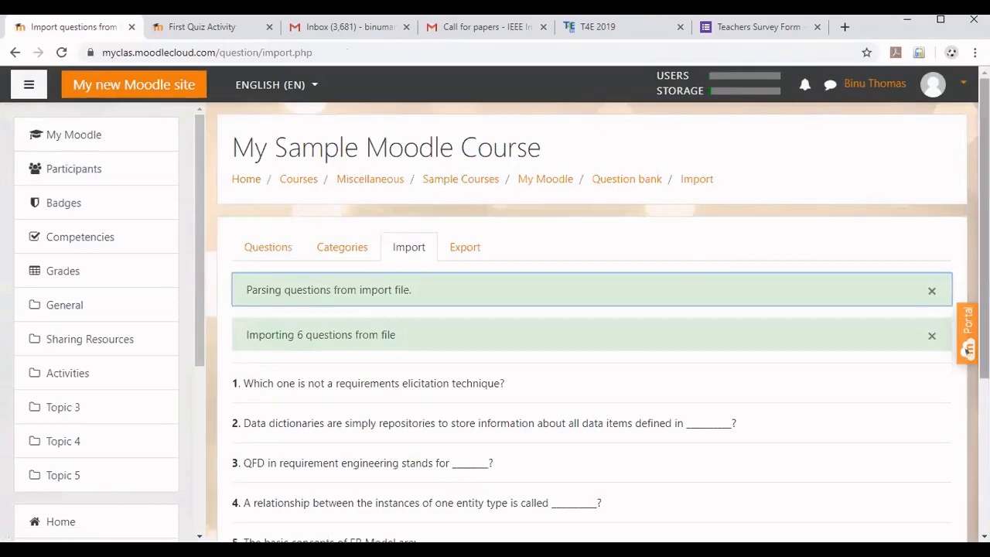
drag(984, 232, 984, 322)
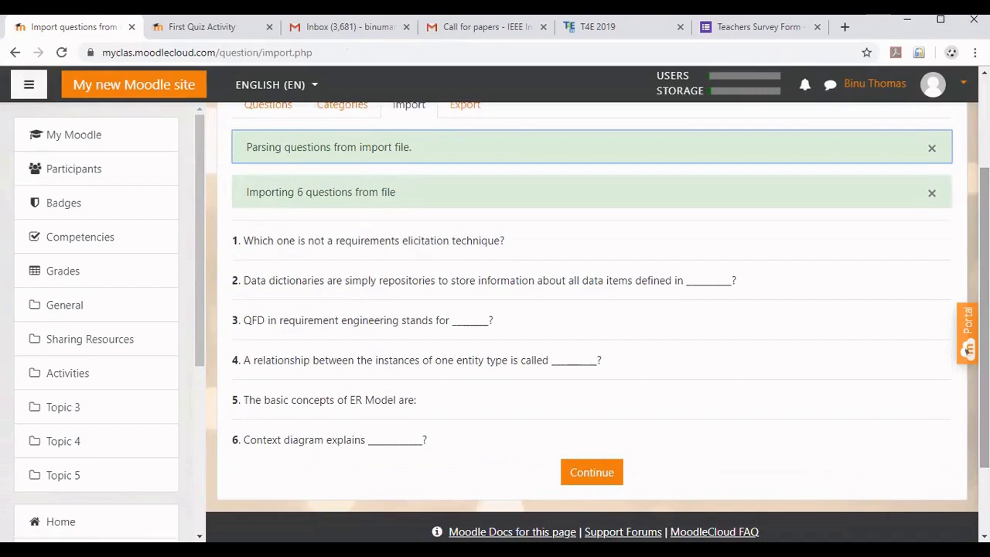
click(570, 481)
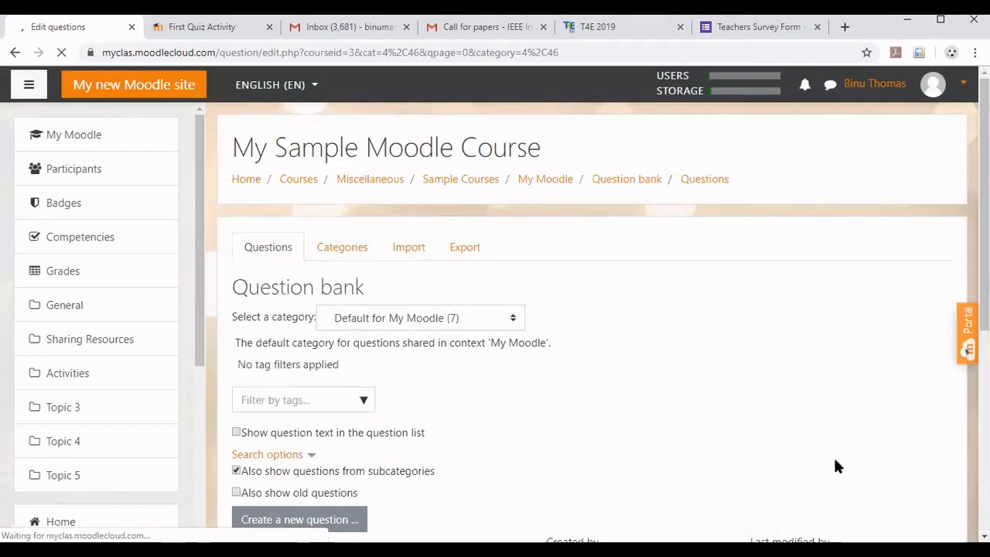
Return to My Sample Moodle Course and start adding a Quiz activity to its Activities section
click(457, 182)
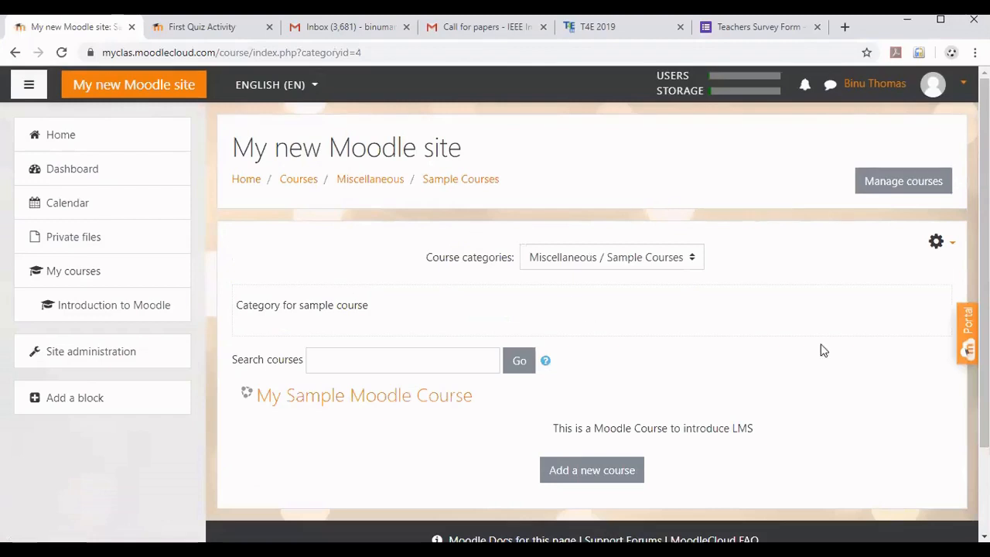
click(367, 395)
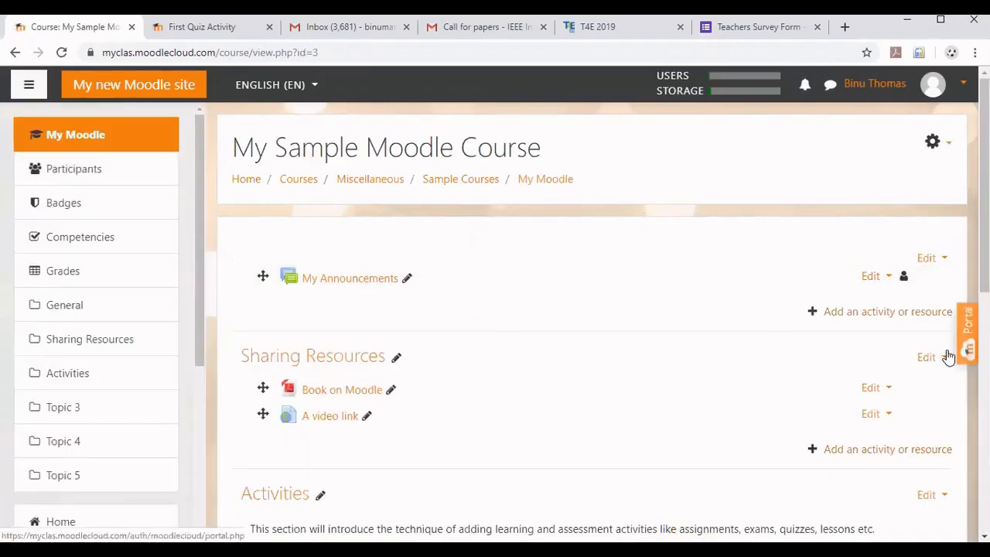
scroll(948, 357, down, 3)
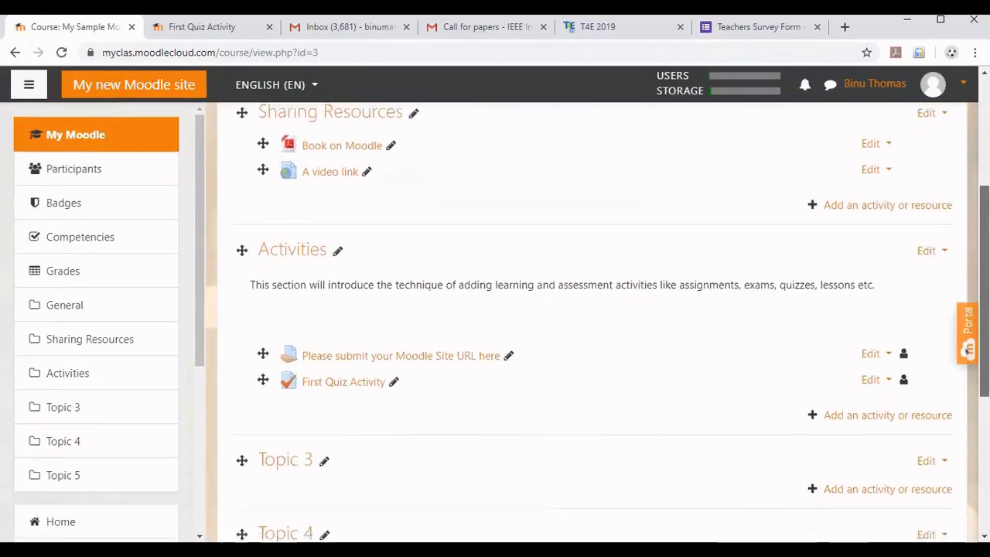
click(849, 392)
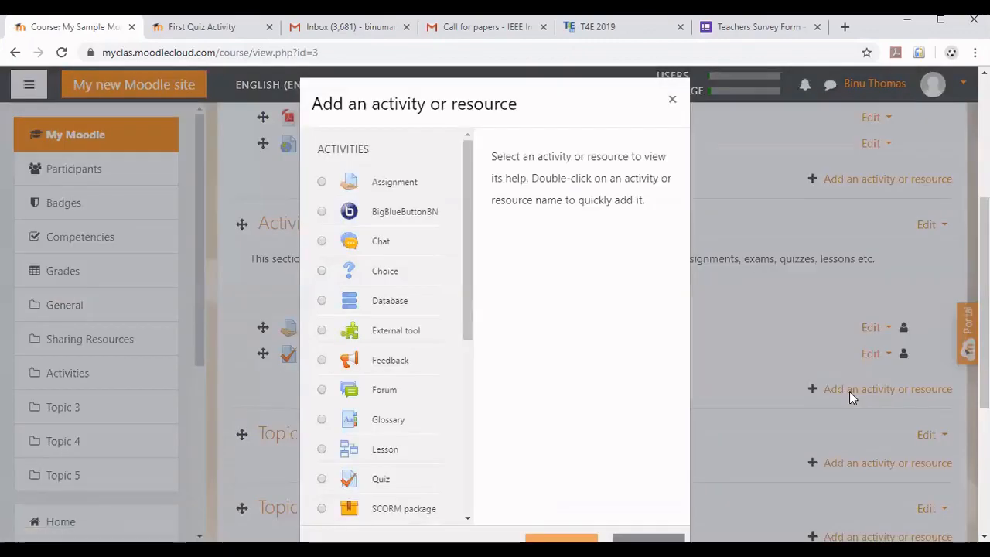
drag(469, 243, 481, 338)
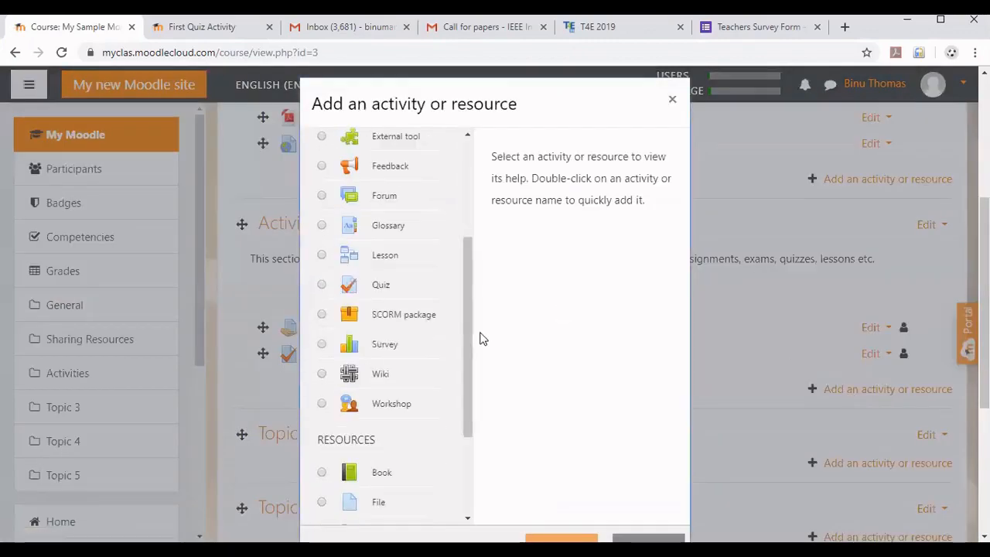
click(372, 283)
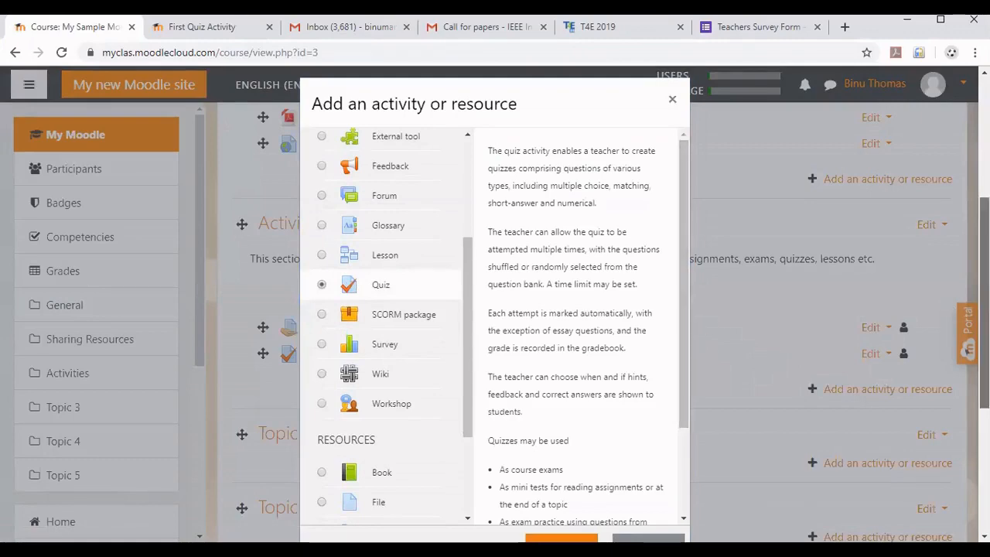
scroll(680, 375, down, 3)
click(543, 376)
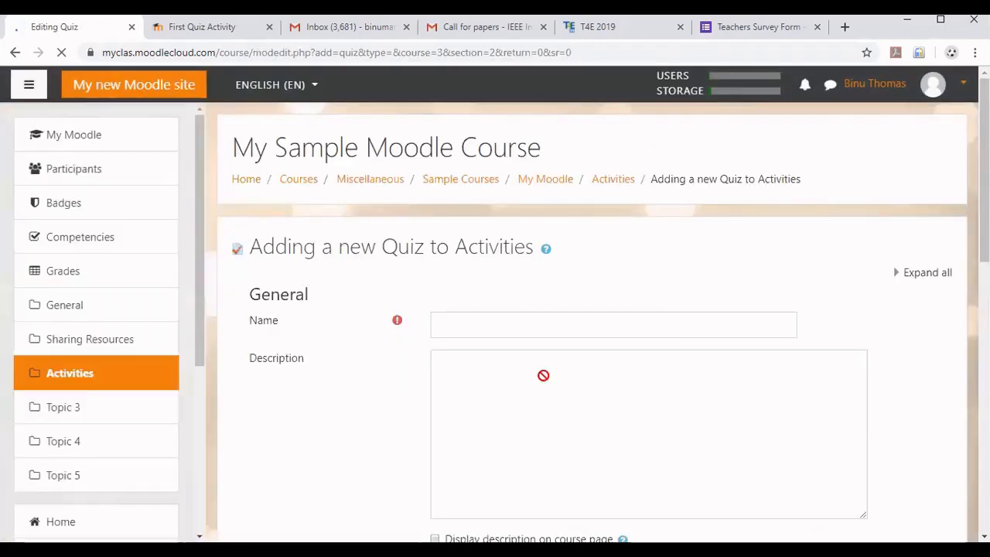
Enter "quiz from question bank" as both name and description of the new quiz, and save it back to the course
click(440, 331)
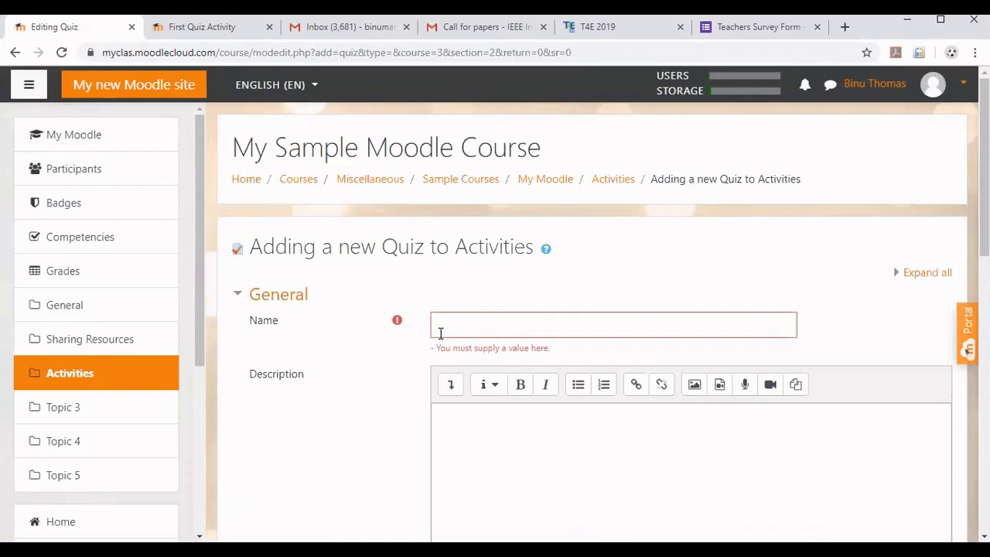
click(440, 332)
text(qui)
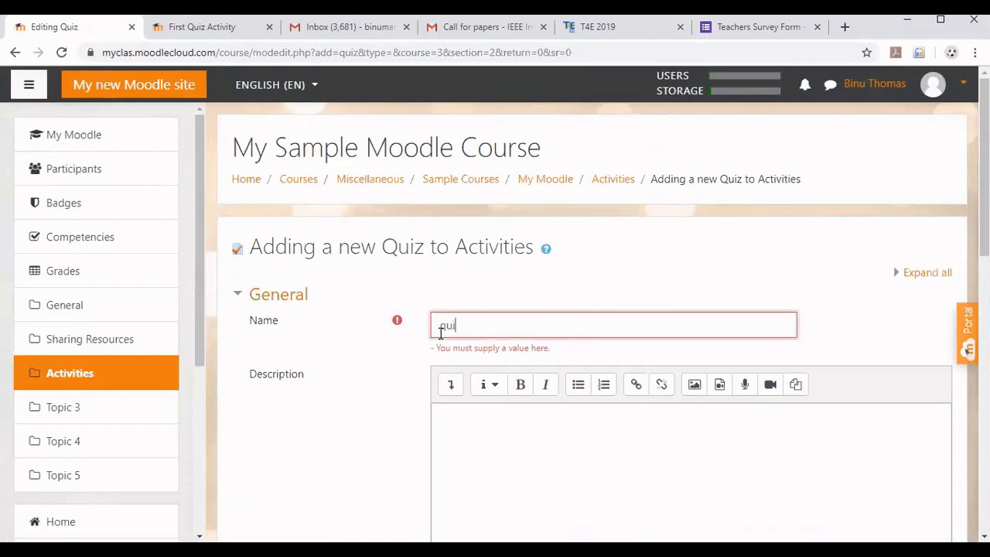
text(z from question bank)
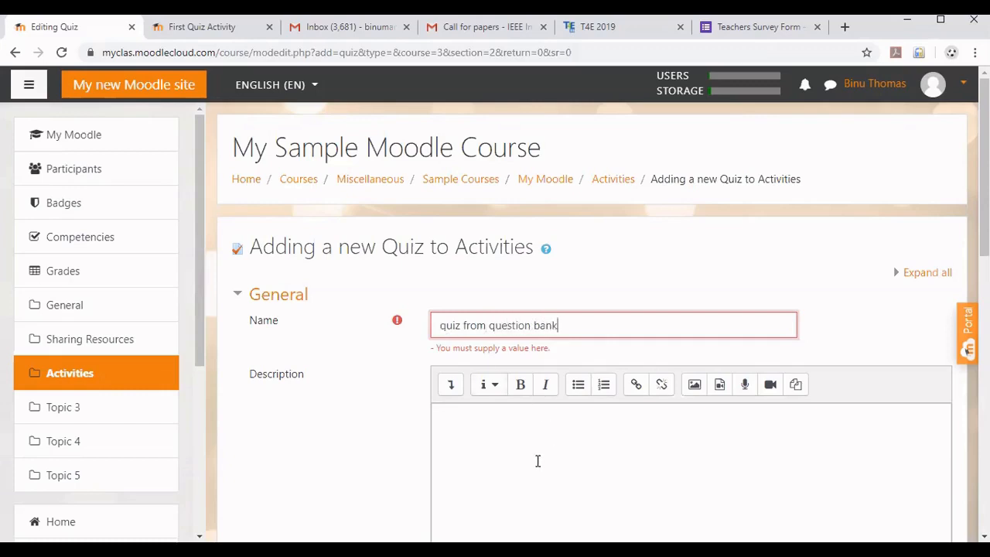
click(537, 459)
triple_click(452, 314)
key(ctrl+c)
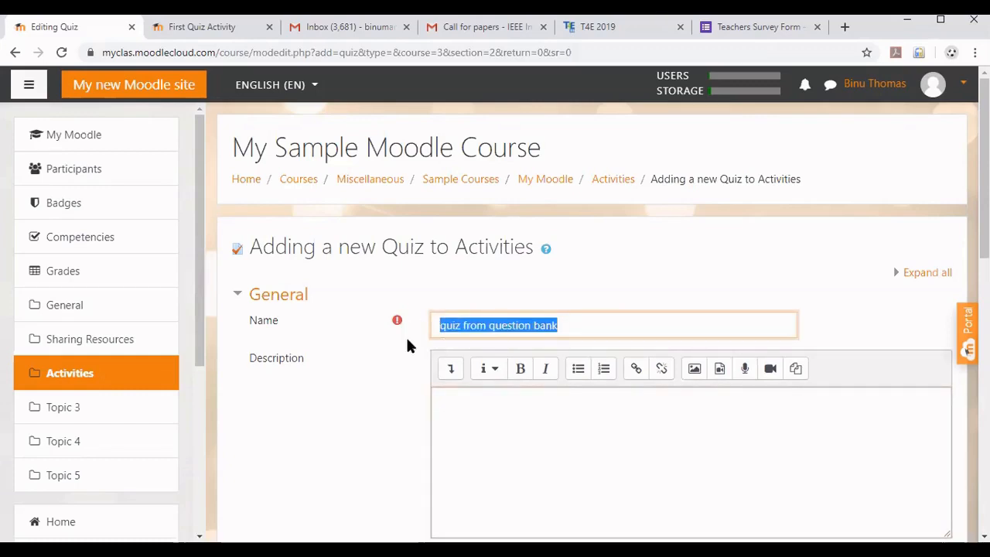
click(446, 421)
key(ctrl+v)
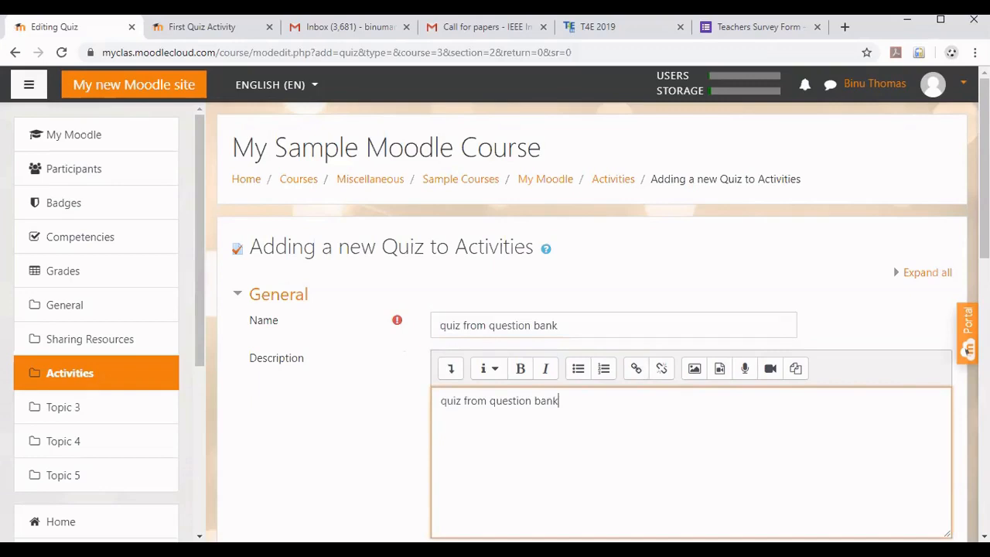
drag(984, 166, 984, 387)
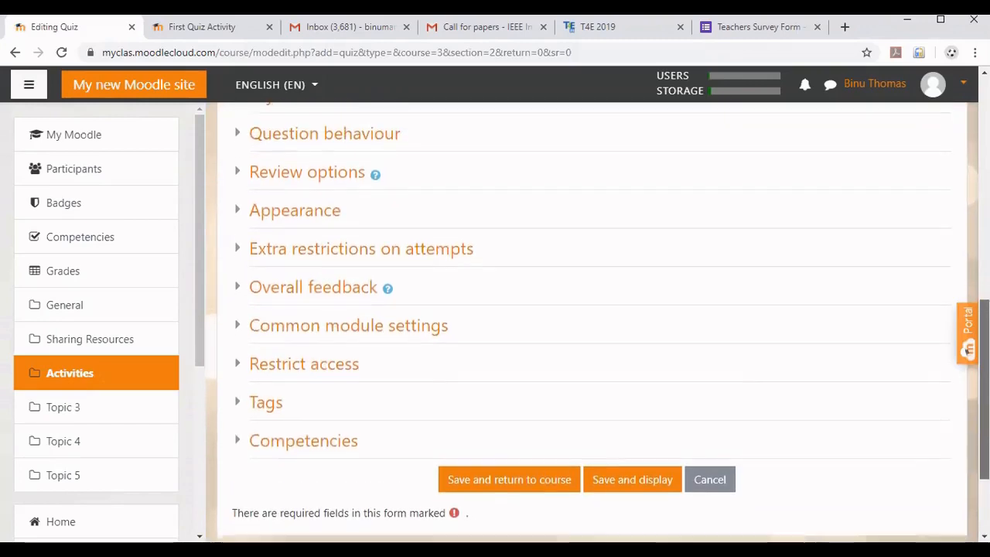
click(524, 490)
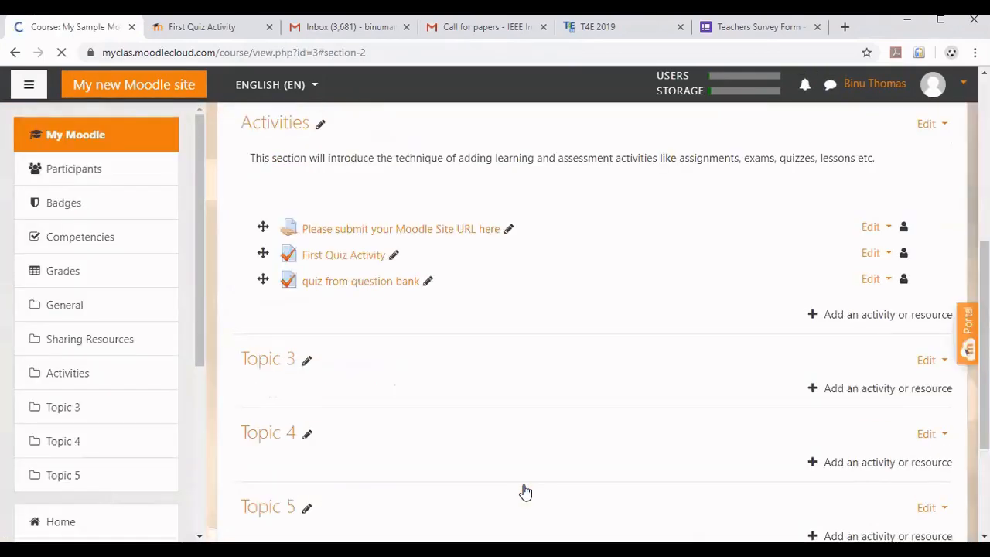
Open the "quiz from question bank" activity for editing and choose to add questions from the question bank
click(377, 288)
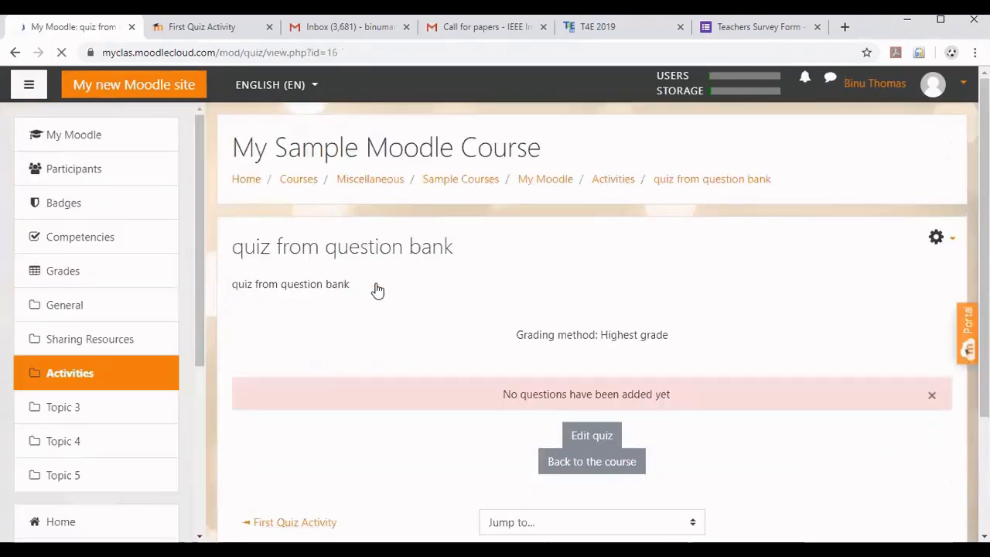
click(586, 442)
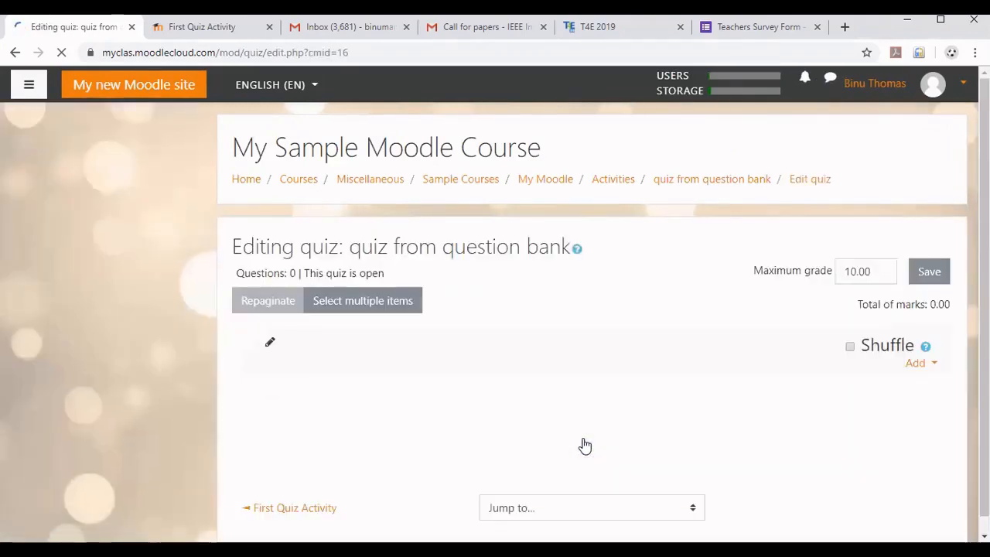
click(913, 365)
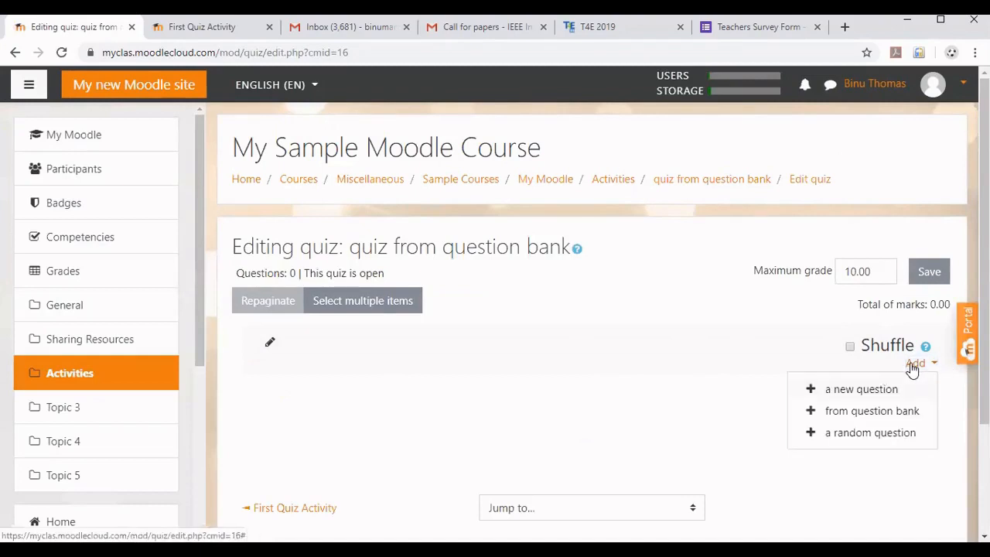
click(857, 411)
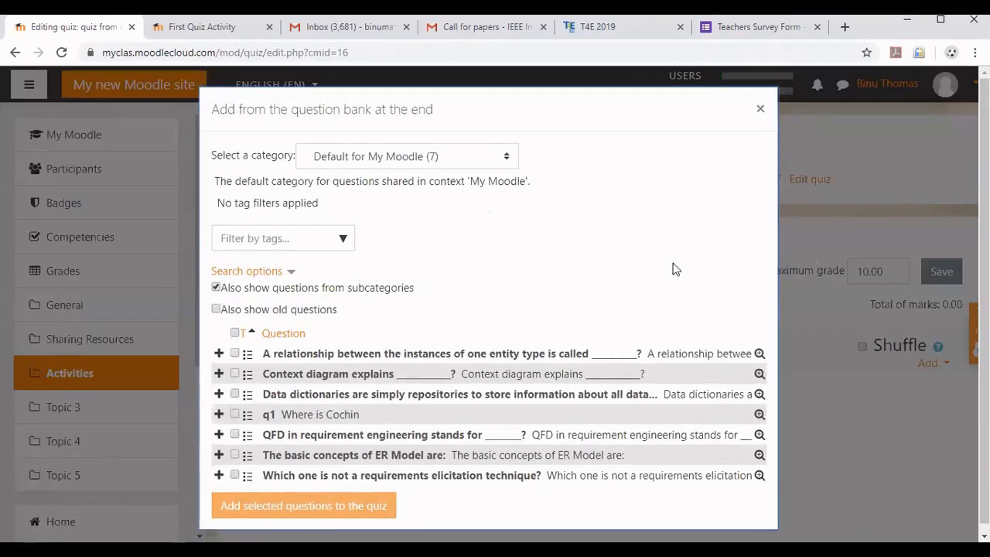
Add the first five listed questions, from the entity relationship one through the QFD one, to the quiz
click(234, 353)
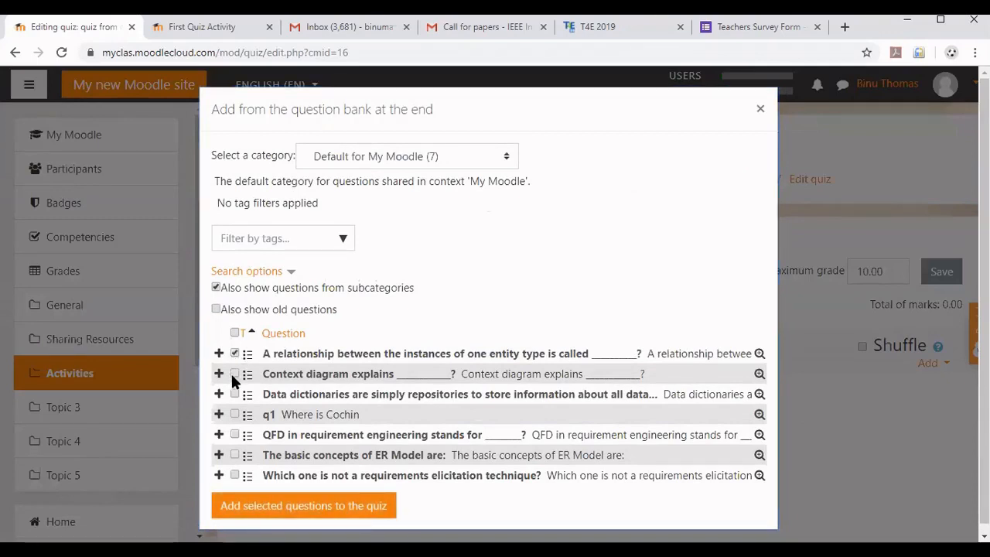
click(233, 374)
click(234, 394)
click(234, 414)
click(233, 434)
click(269, 511)
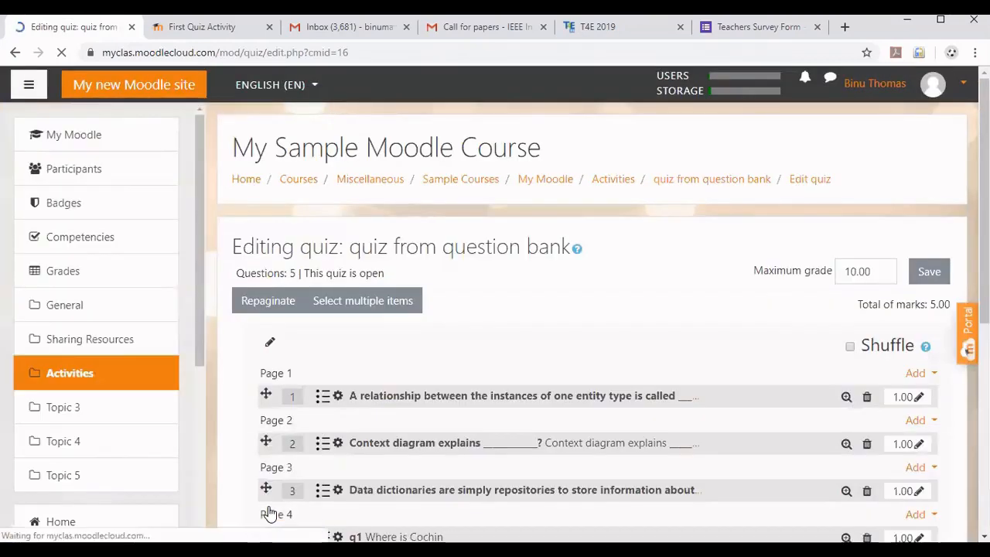
Add 4 random questions from the Default for My Moodle category at the end of the quiz
scroll(943, 365, down, 3)
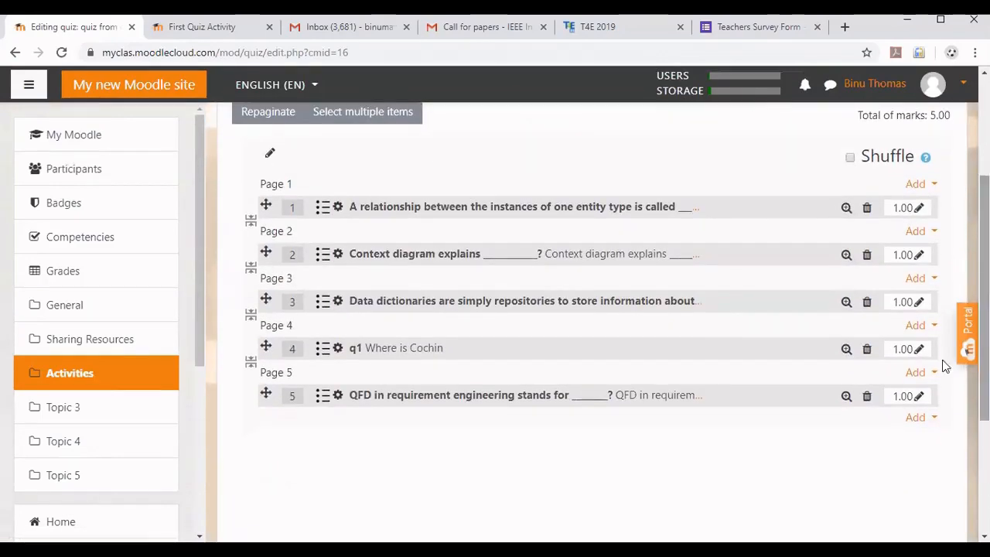
click(915, 419)
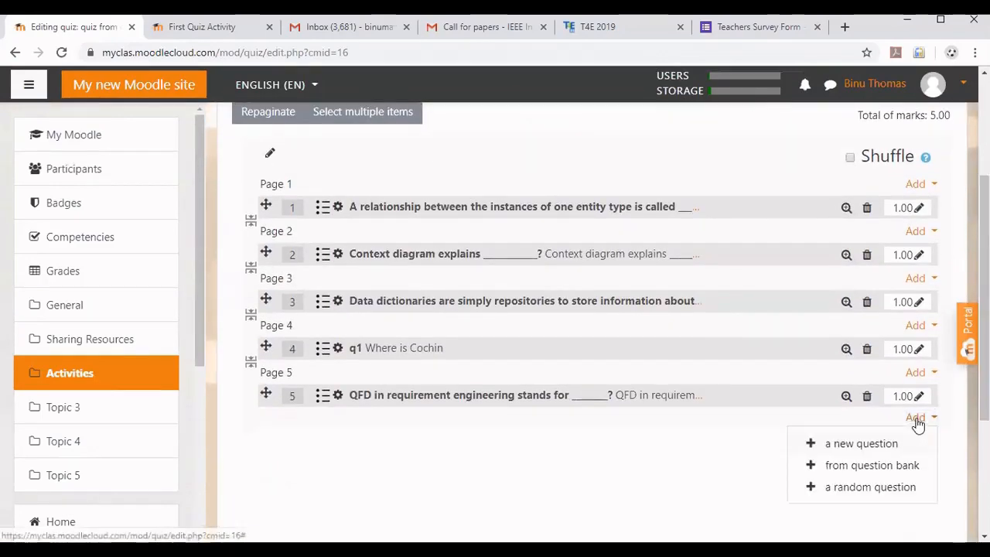
click(855, 488)
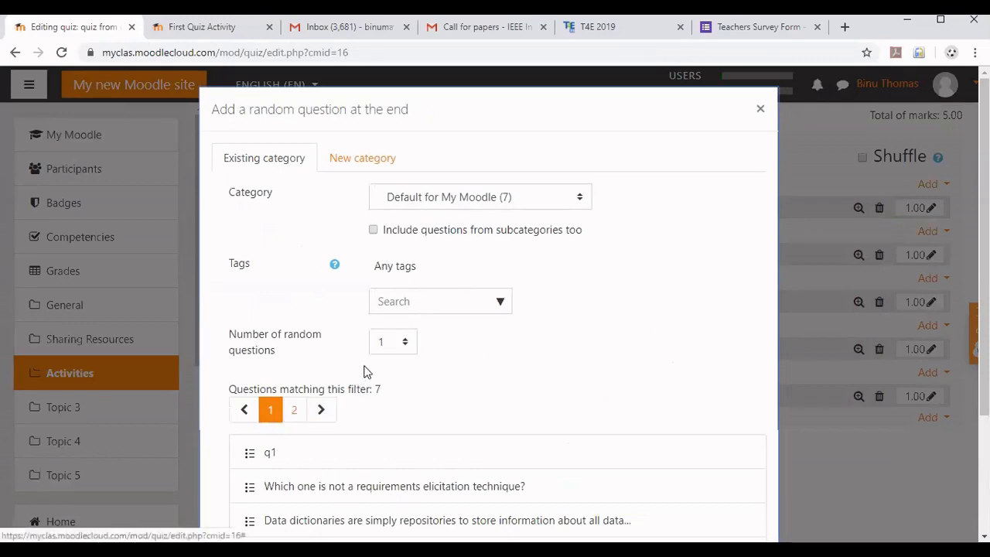
click(405, 343)
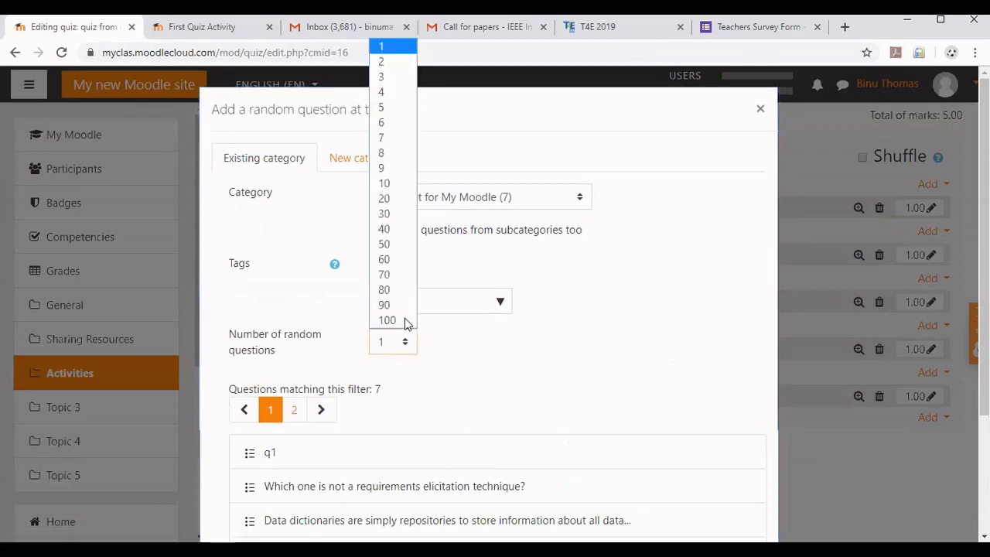
click(386, 96)
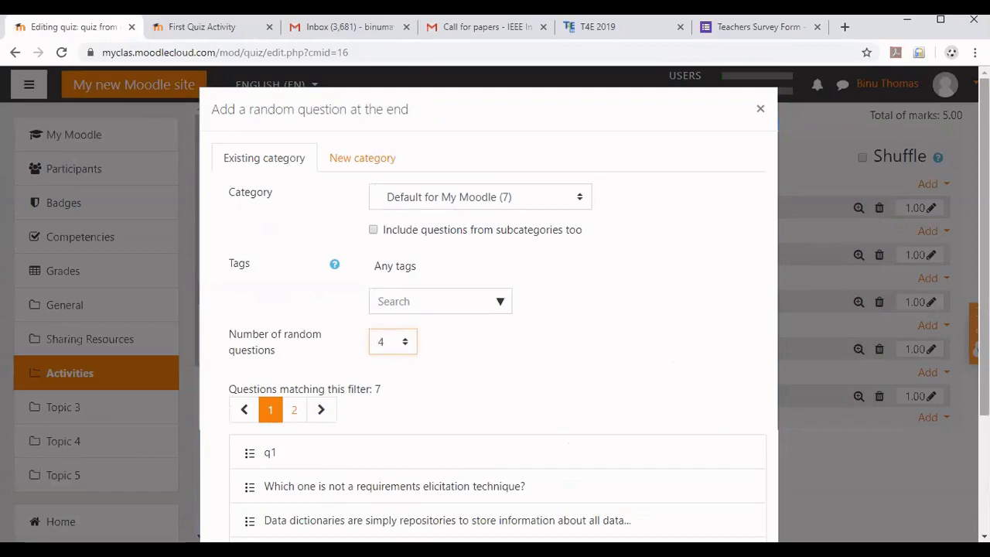
scroll(487, 309, down, 3)
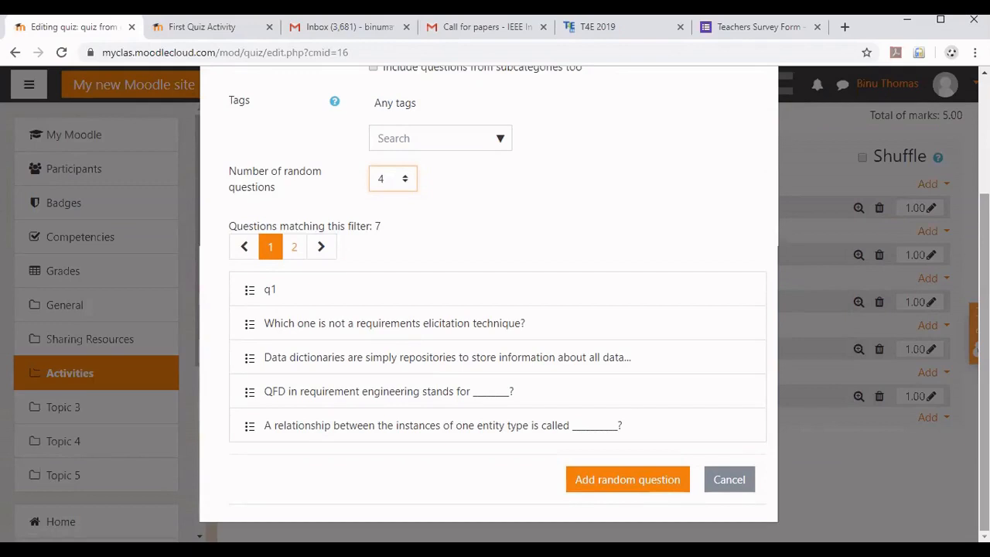
click(613, 480)
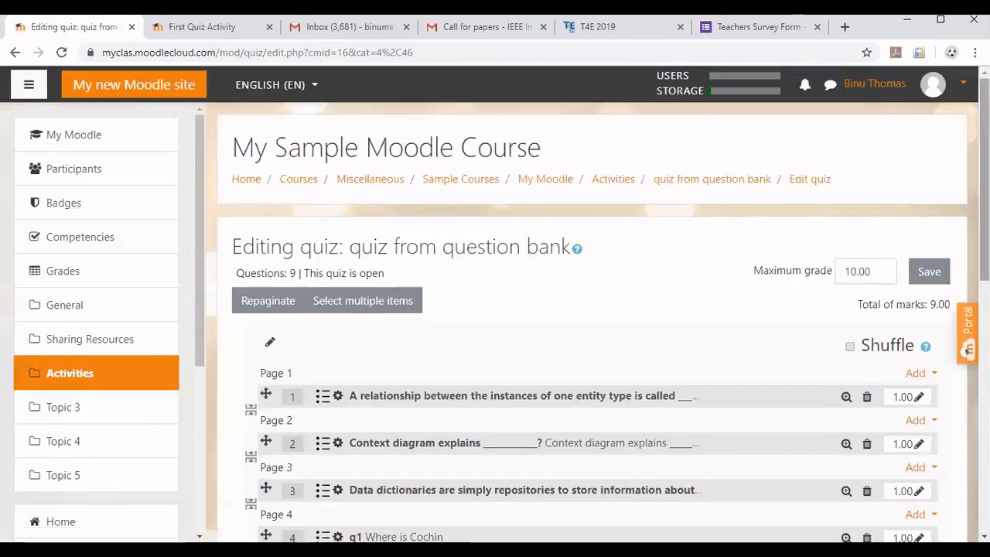
Look over the quiz's question list and save its maximum grade of 10.00
drag(983, 254, 984, 286)
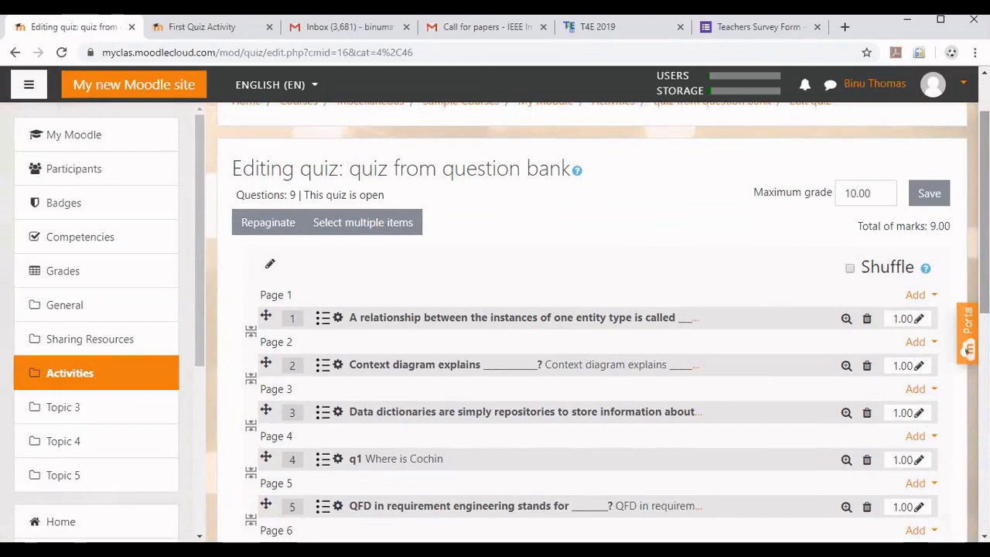
click(919, 193)
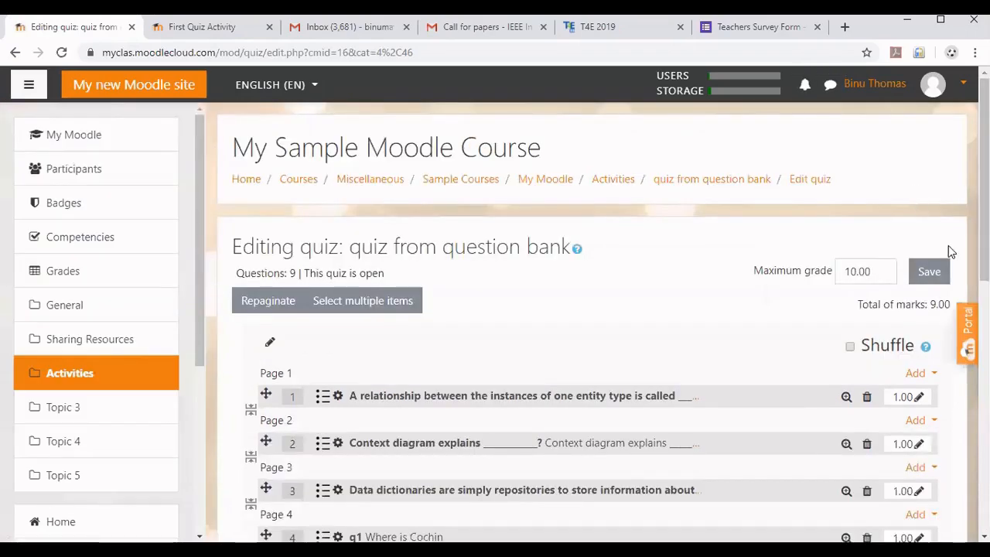
click(927, 273)
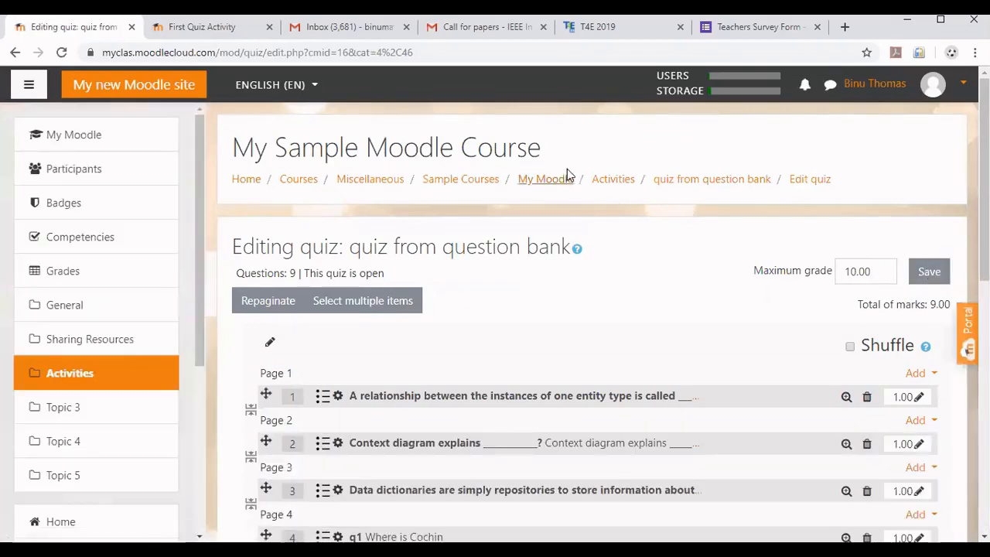
Return to the quiz's main page, try to preview the quiz, and start an attempt from that page
click(698, 188)
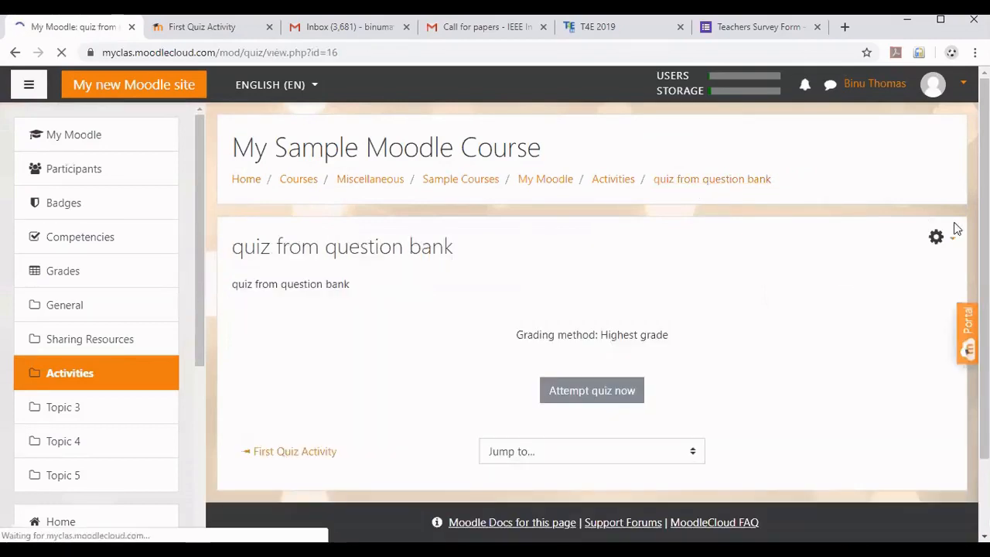
click(951, 241)
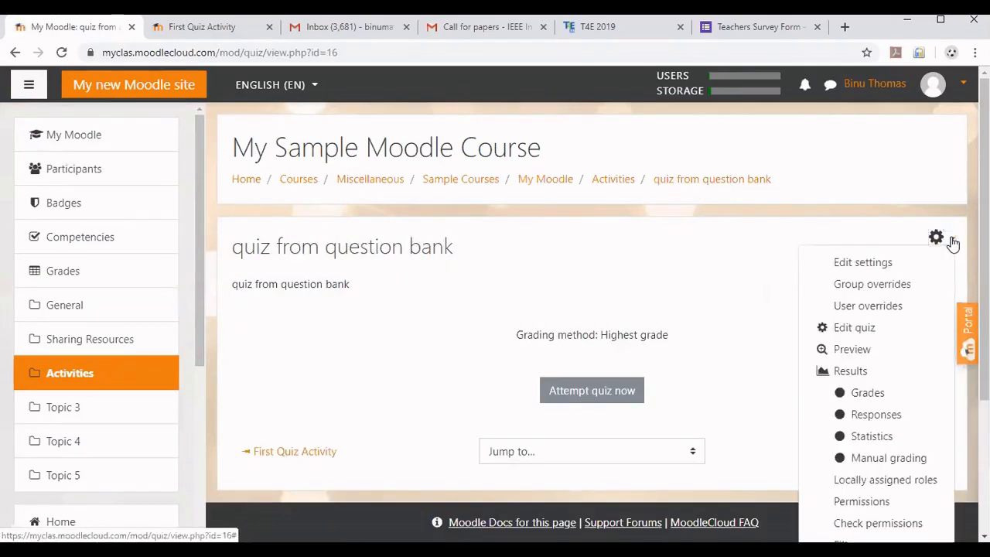
click(866, 356)
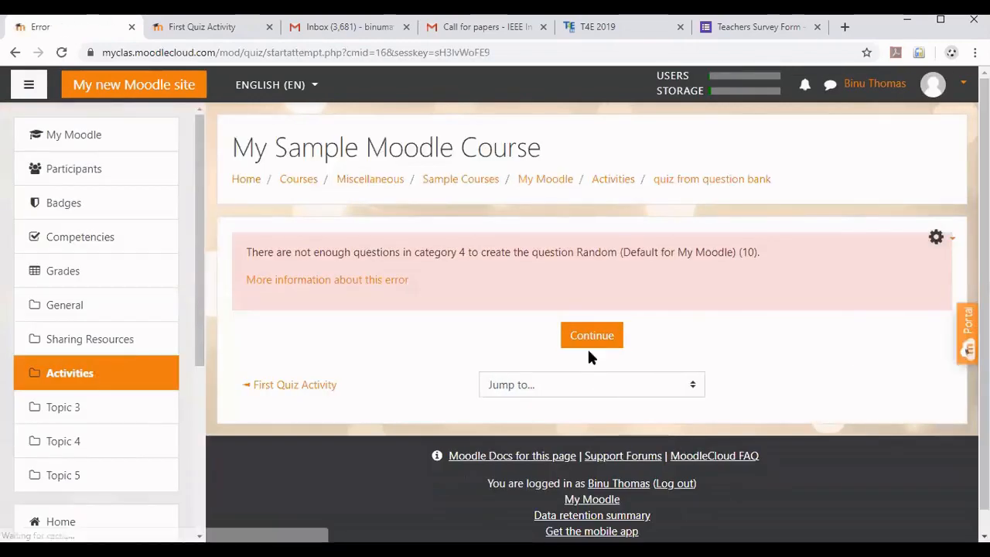
click(594, 337)
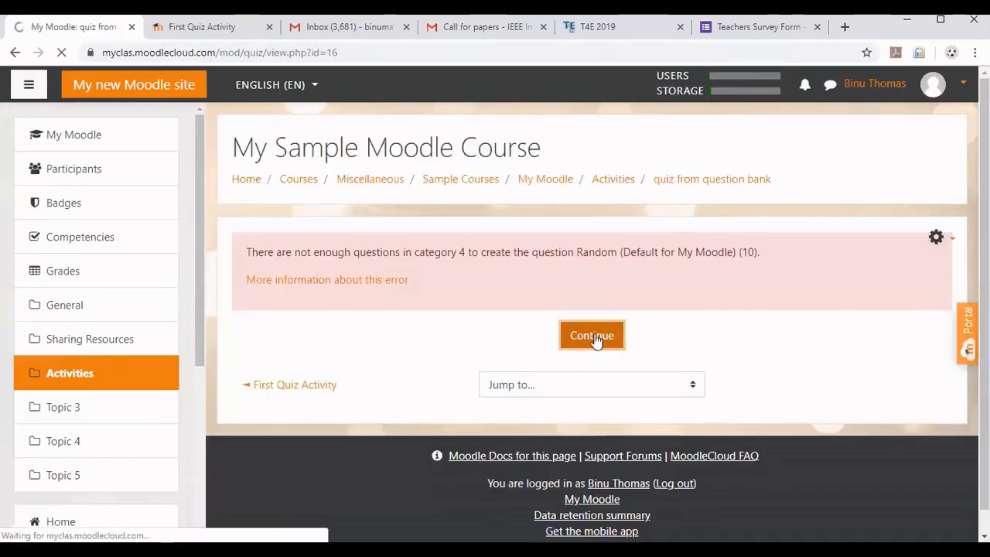
click(590, 392)
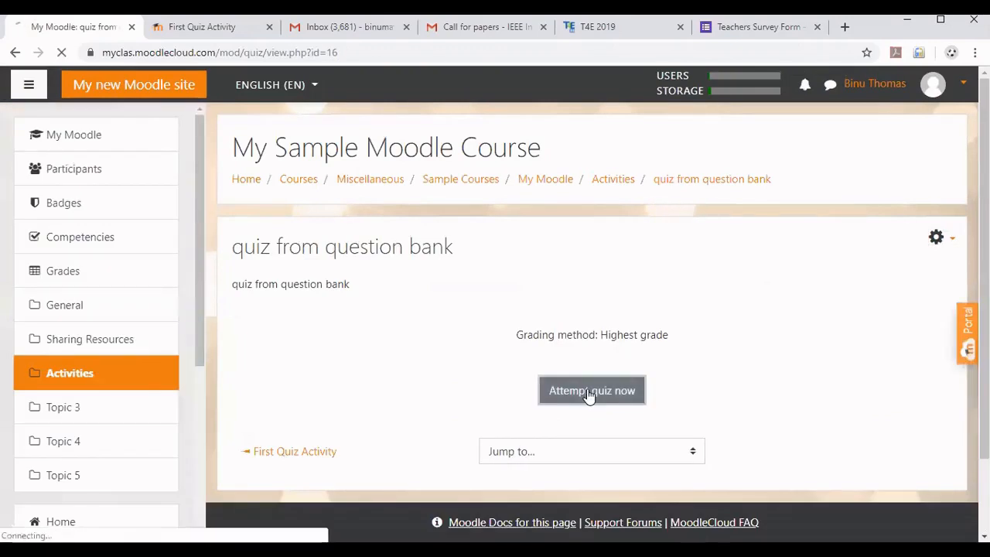